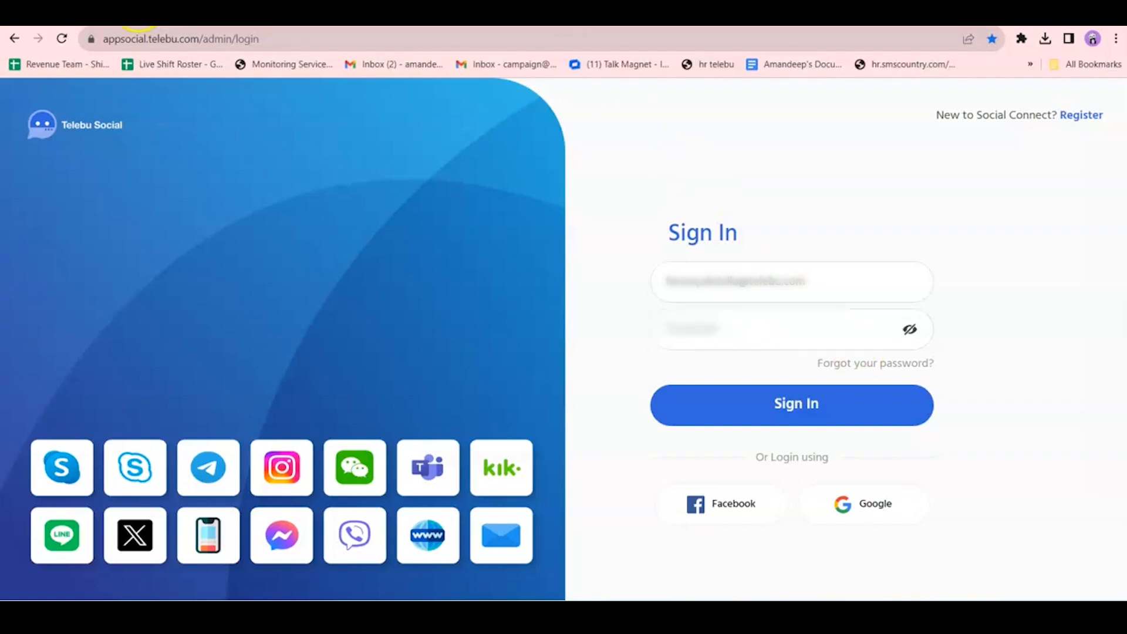
# Enter the account password, mask it, and sign in to the admin account.
pyautogui.click(751, 332)
pyautogui.hotkey('ctrl', 'v')
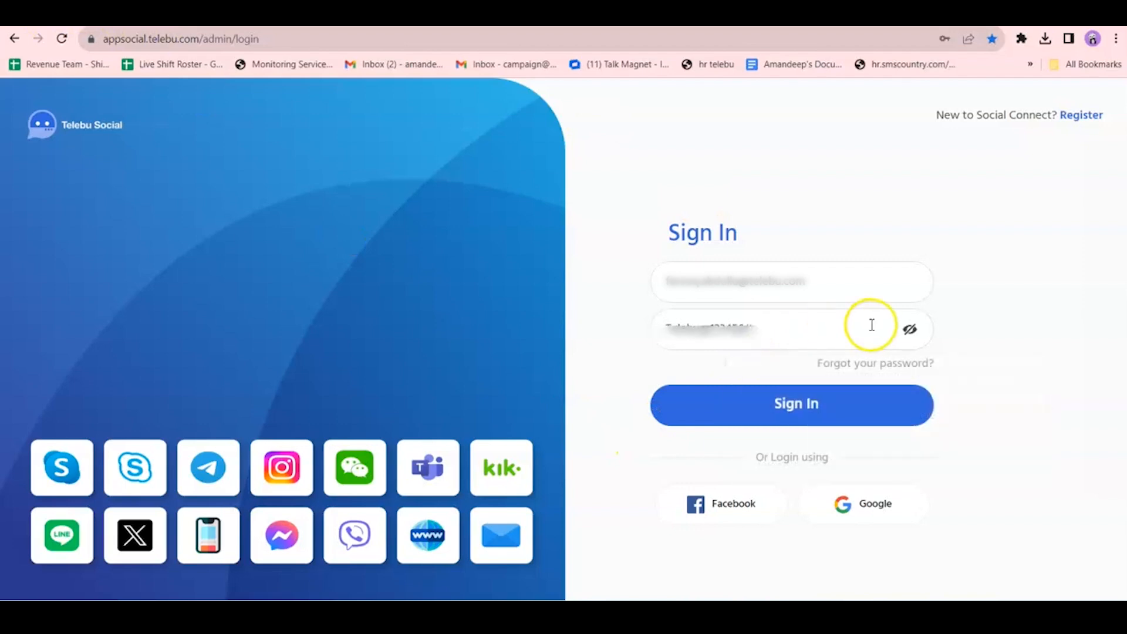
pyautogui.click(910, 329)
pyautogui.click(738, 411)
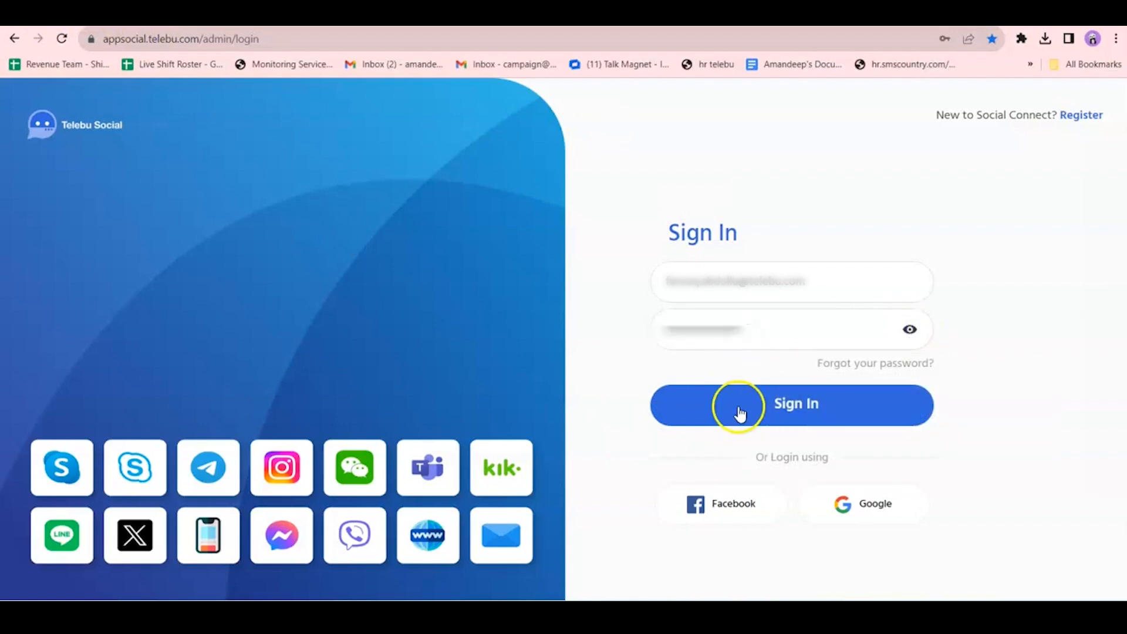
pyautogui.click(739, 410)
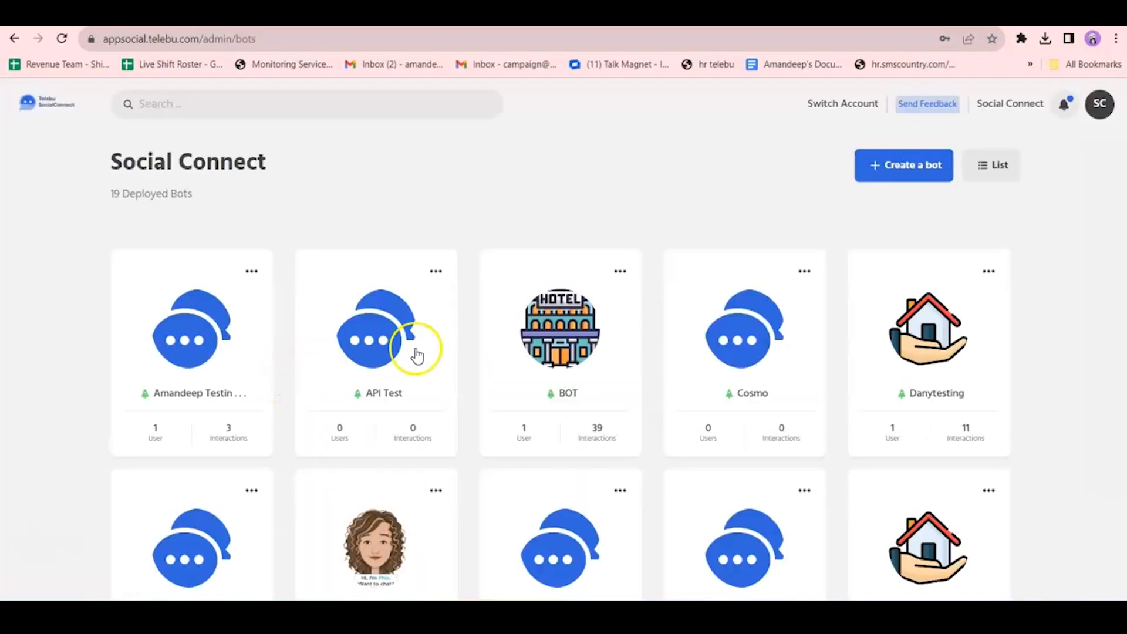
# Open the DEMO Whatsapp bot and go to its broadcast history.
pyautogui.scroll(-1, 558, 348)
pyautogui.scroll(-1, 558, 348)
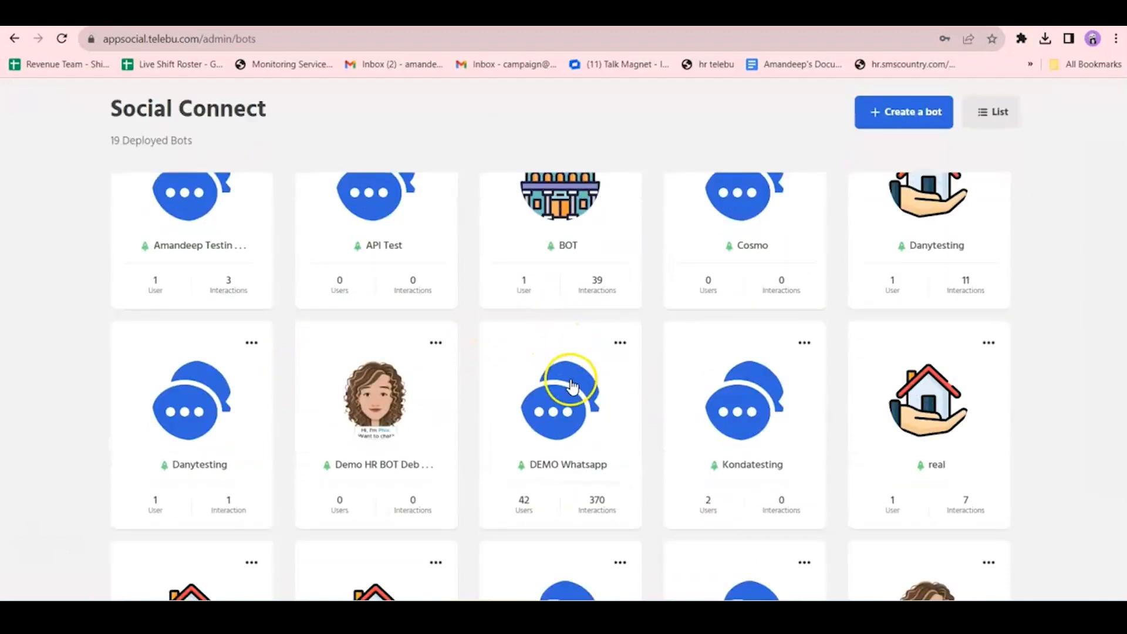
pyautogui.click(542, 421)
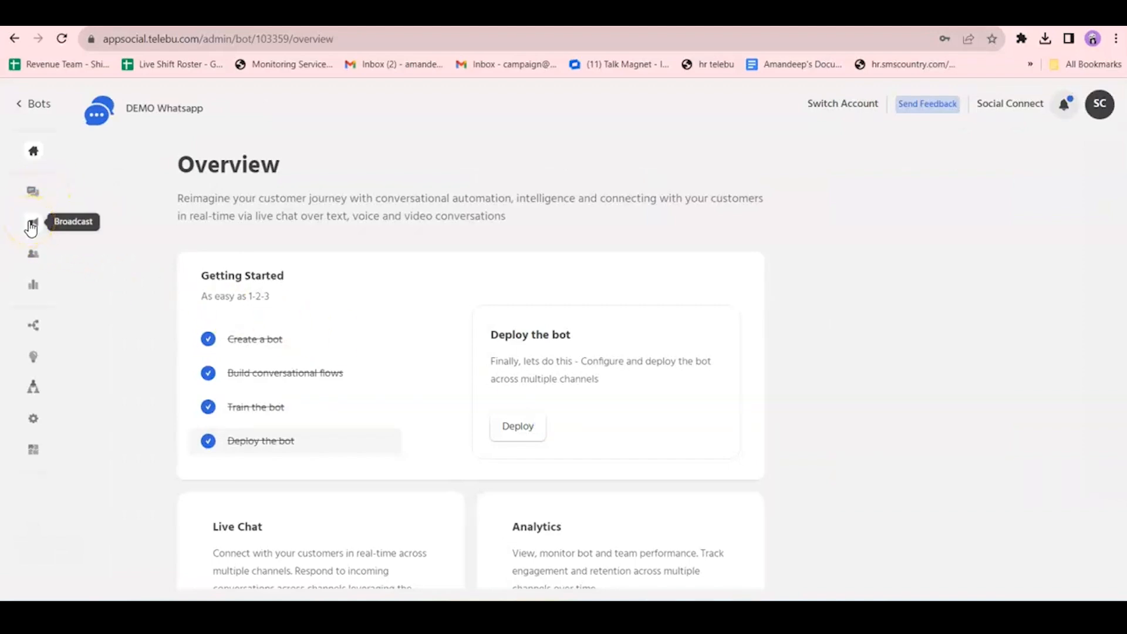
pyautogui.click(32, 227)
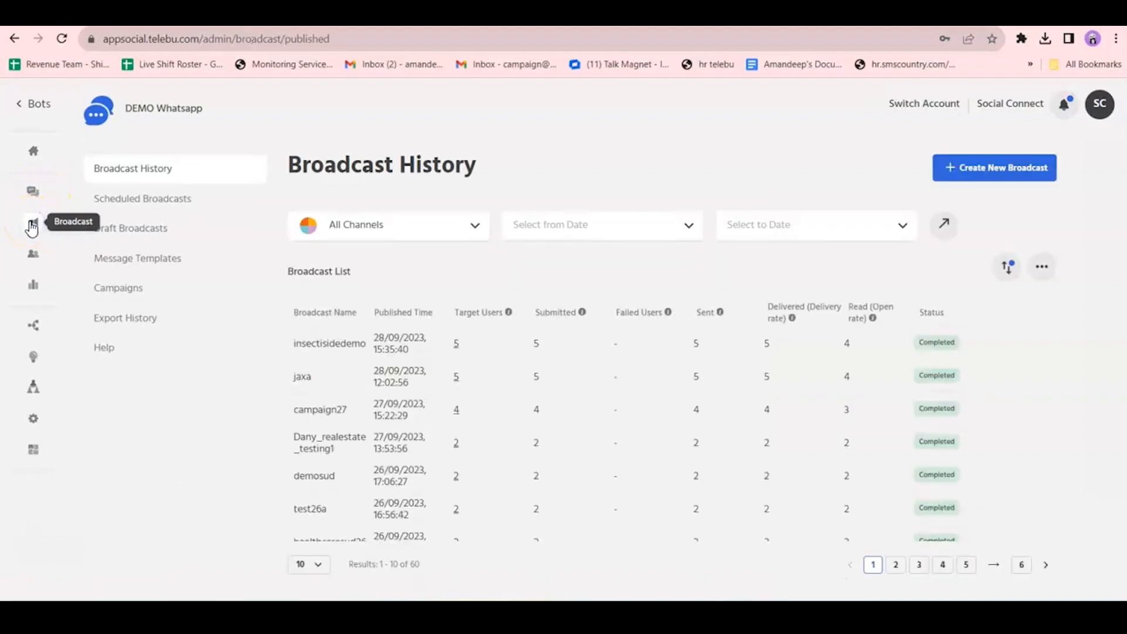
pyautogui.click(149, 164)
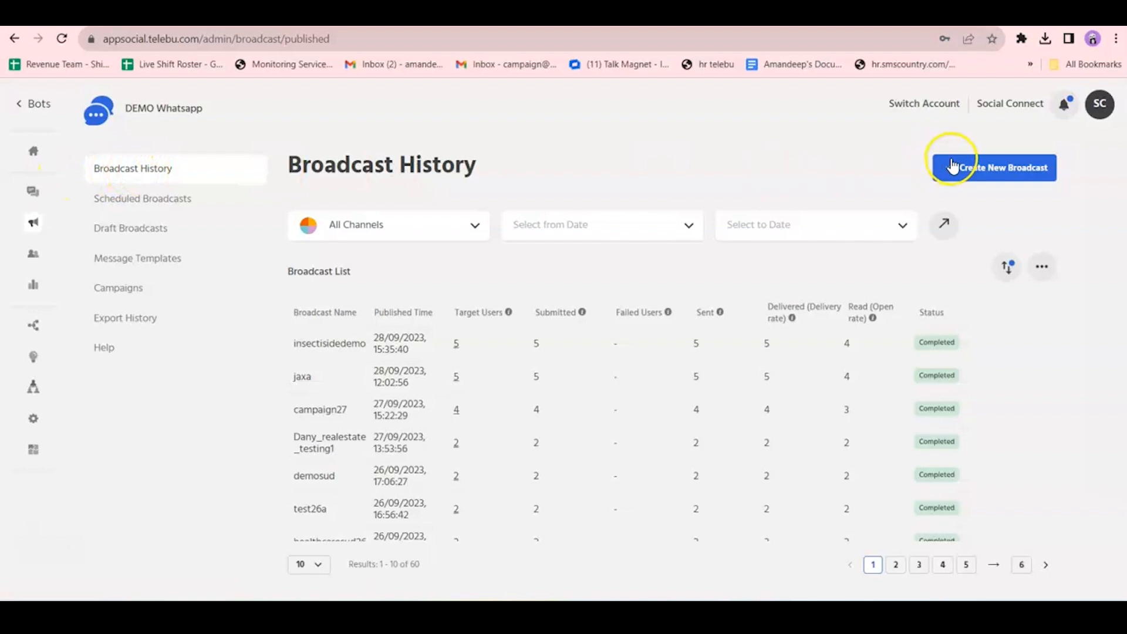
# Create a new broadcast and name it my_first_broadcast.
pyautogui.click(1017, 173)
pyautogui.click(457, 239)
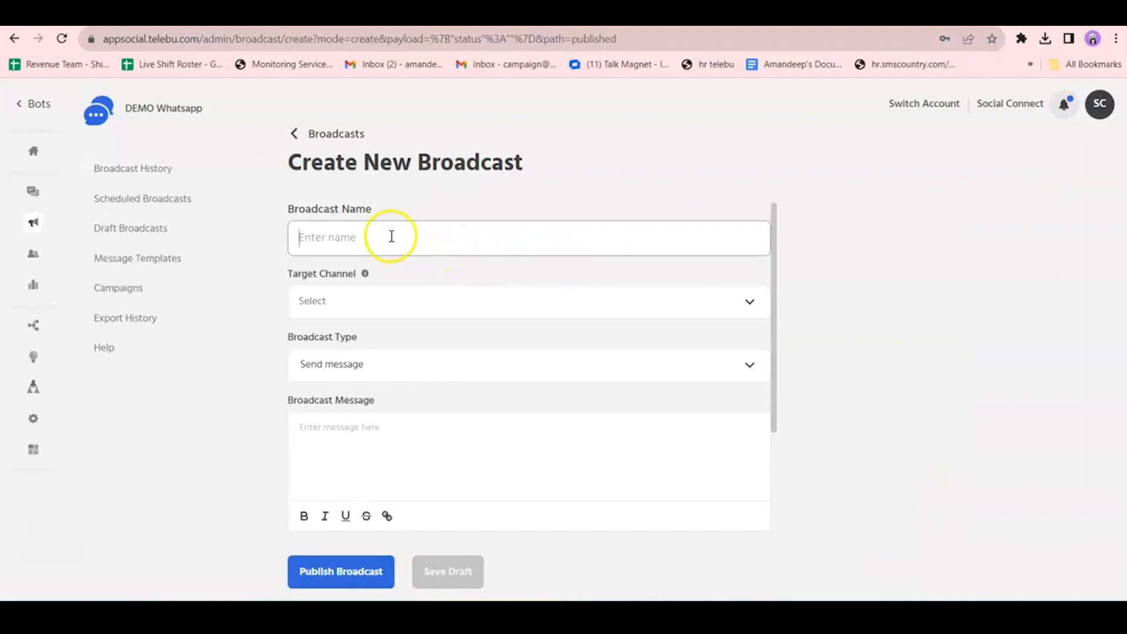
pyautogui.write('fi')
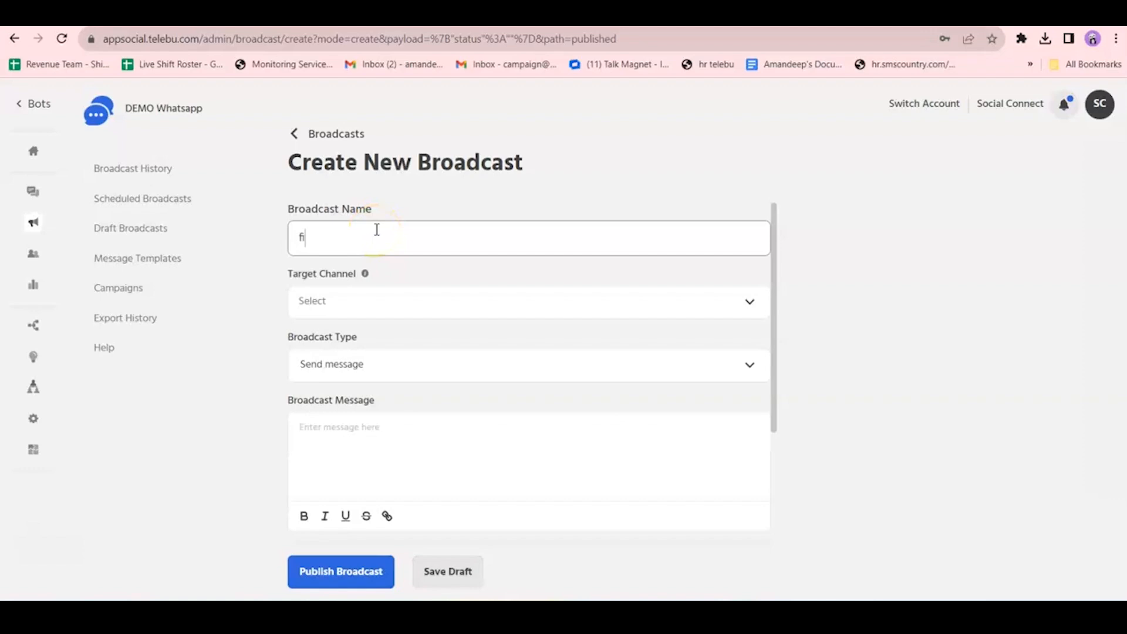
pyautogui.press('BackSpace')
pyautogui.write('my')
# Set the broadcast's target channel to WhatsApp and its type to Send template message.
pyautogui.click(751, 301)
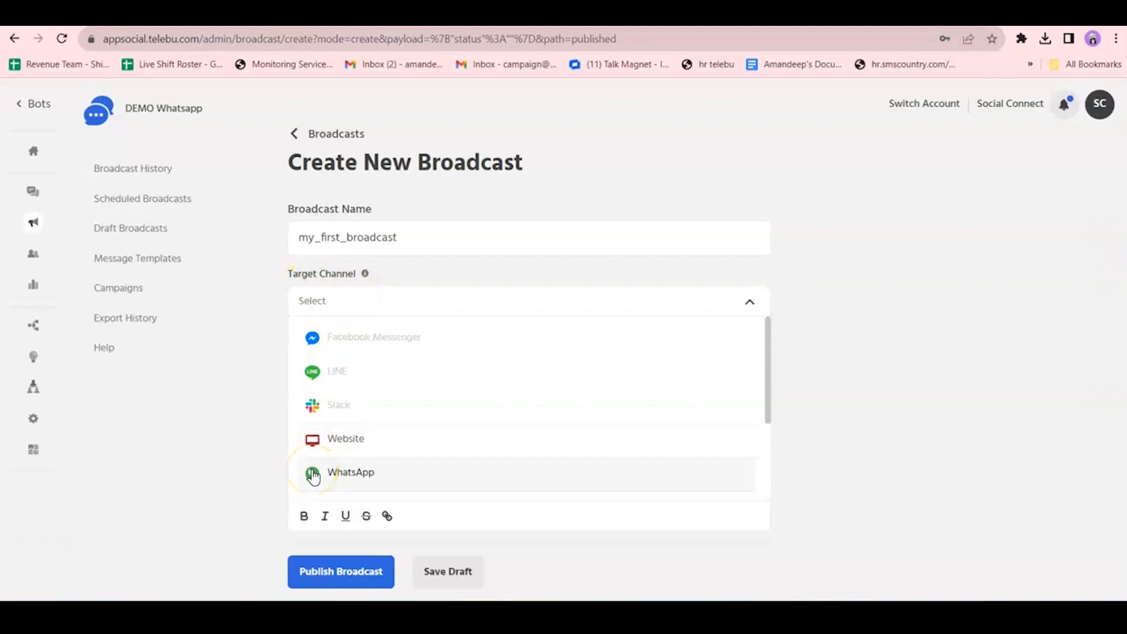
pyautogui.click(388, 478)
pyautogui.scroll(-1, 441, 416)
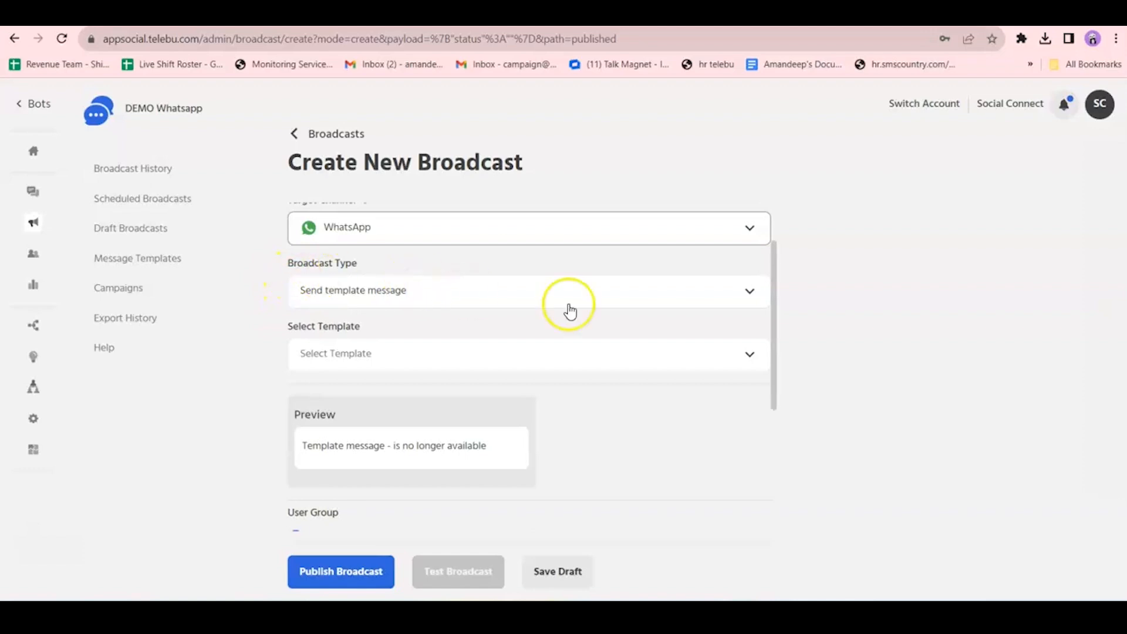
pyautogui.click(733, 292)
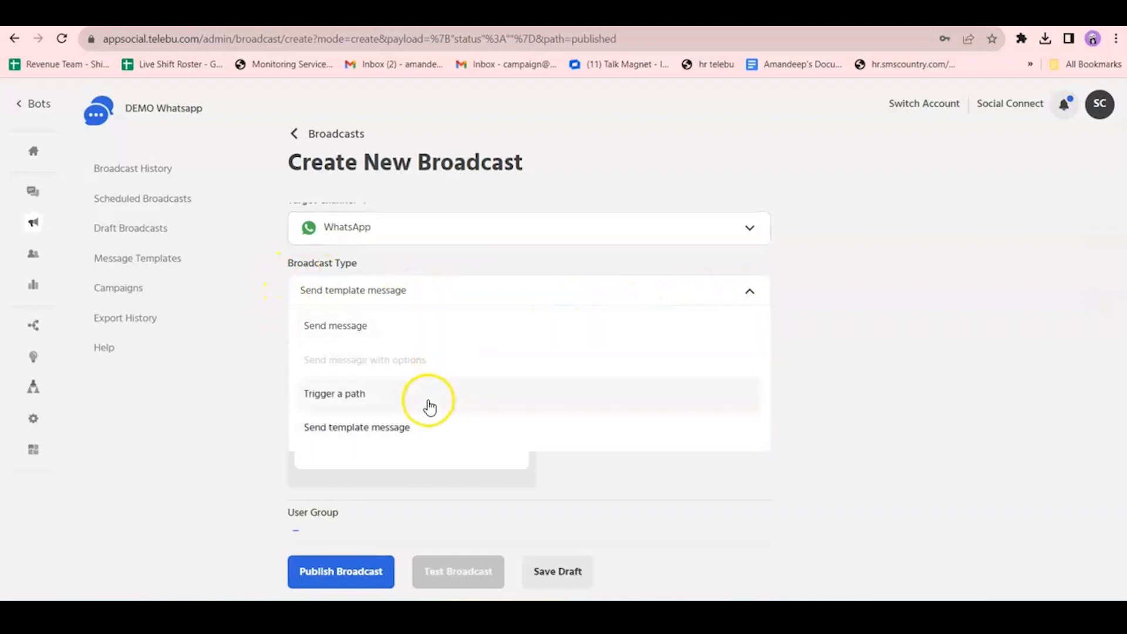
pyautogui.click(387, 429)
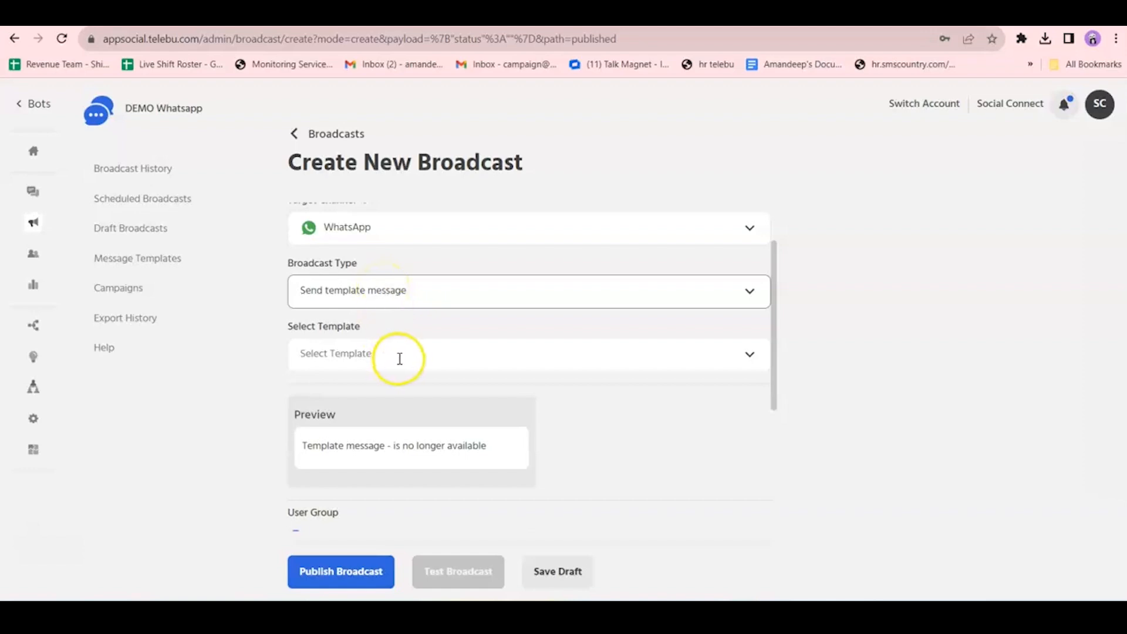
# Find and select the message template first_templates for the broadcast.
pyautogui.scroll(-1, 491, 352)
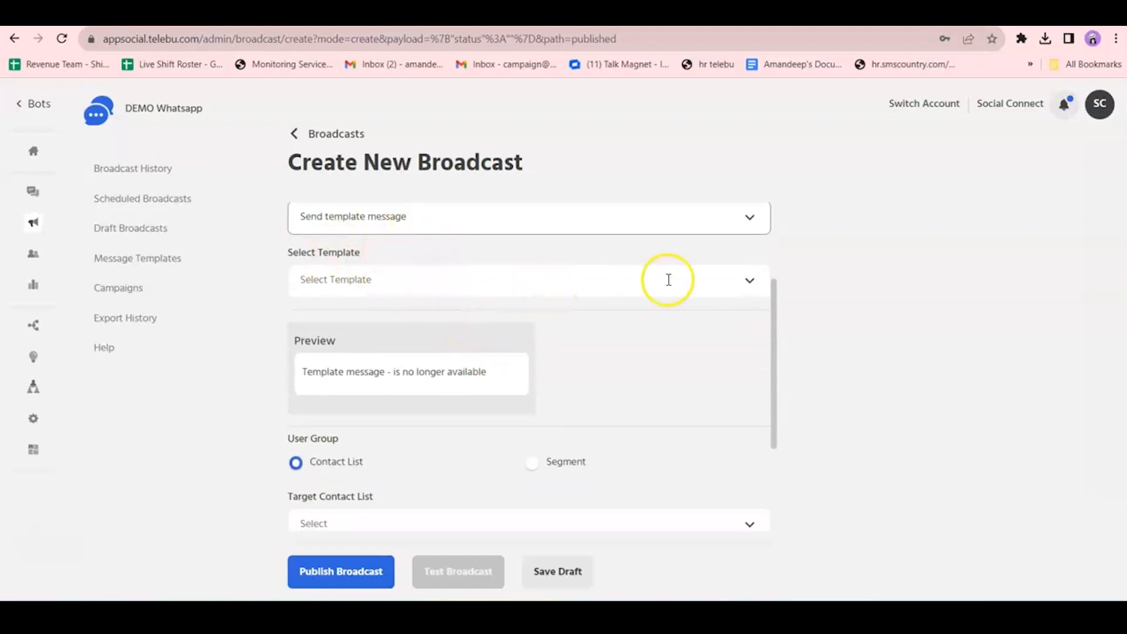
pyautogui.click(748, 282)
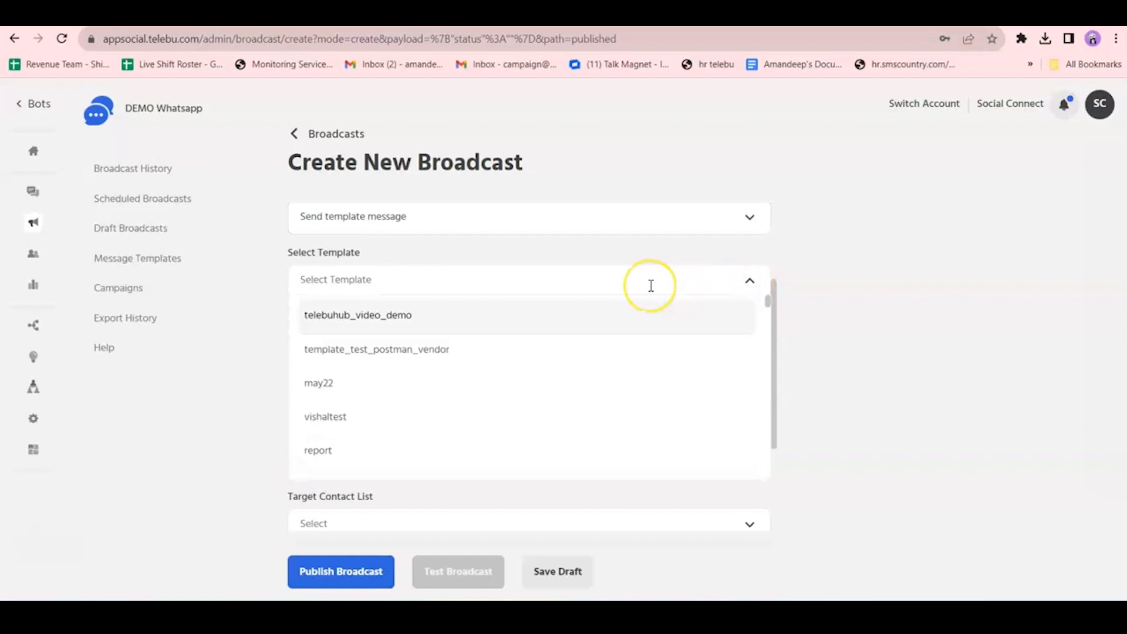
pyautogui.write('fir')
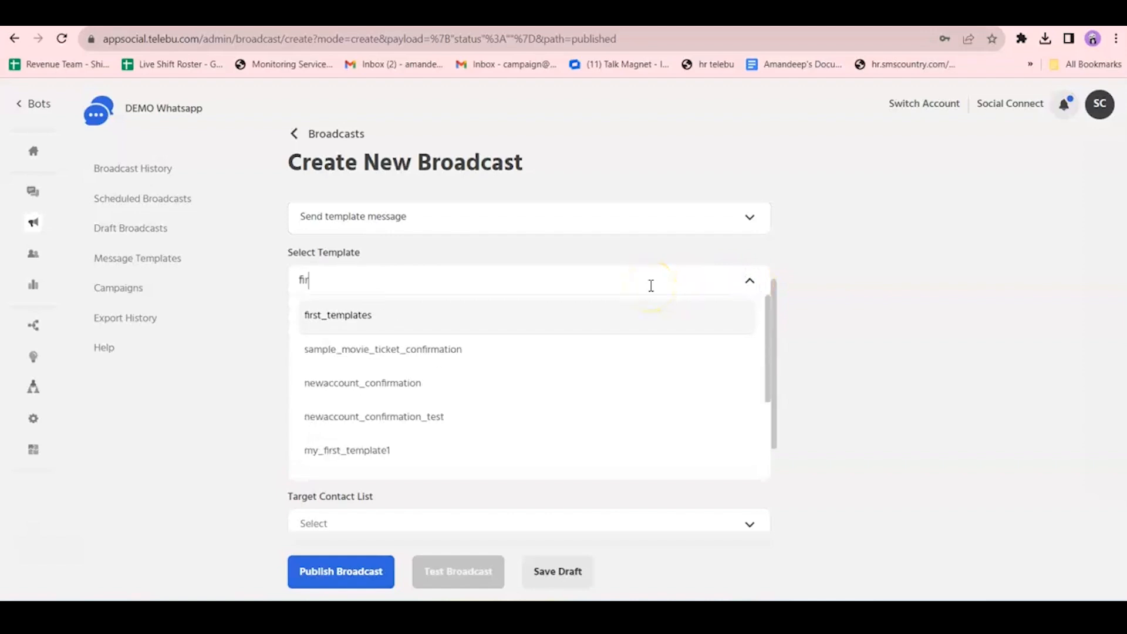
pyautogui.click(363, 315)
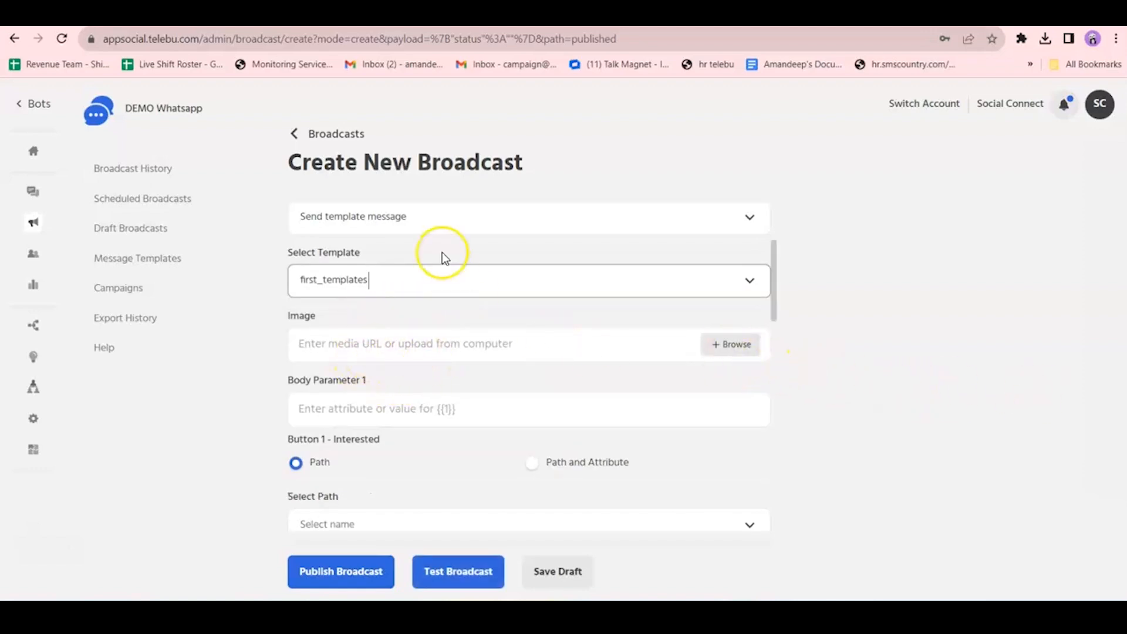
# Upload "WhatsApp Image 2023-09-22 at 12.57.56 PM" from the Downloads folder as the template's image.
pyautogui.scroll(-10, 497, 373)
pyautogui.scroll(10, 446, 294)
pyautogui.click(728, 418)
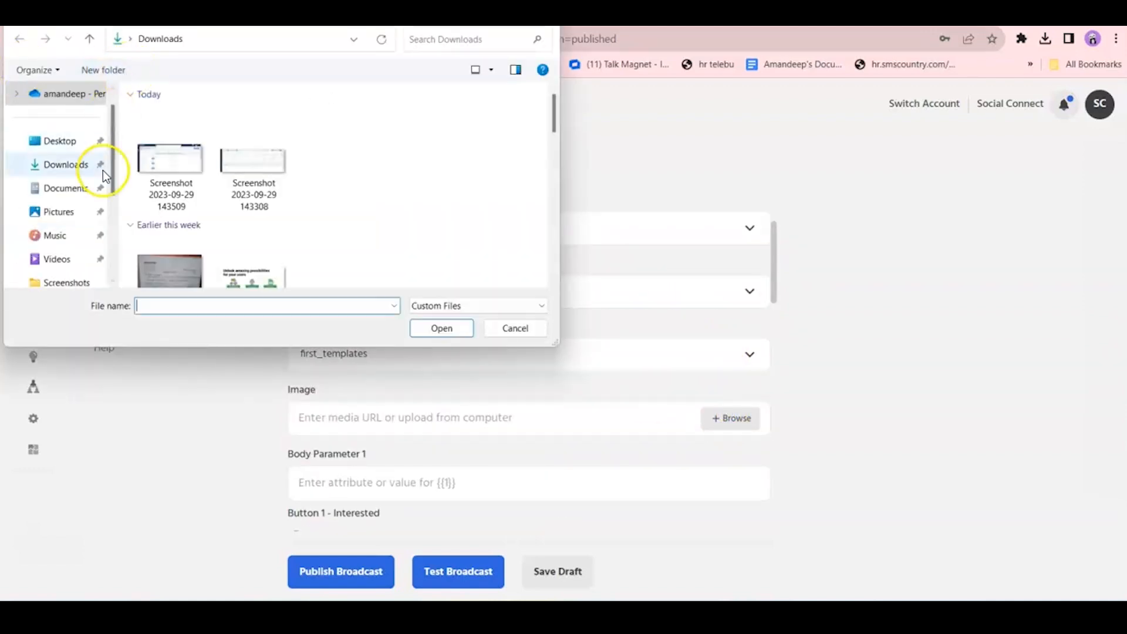
pyautogui.scroll(-5, 209, 166)
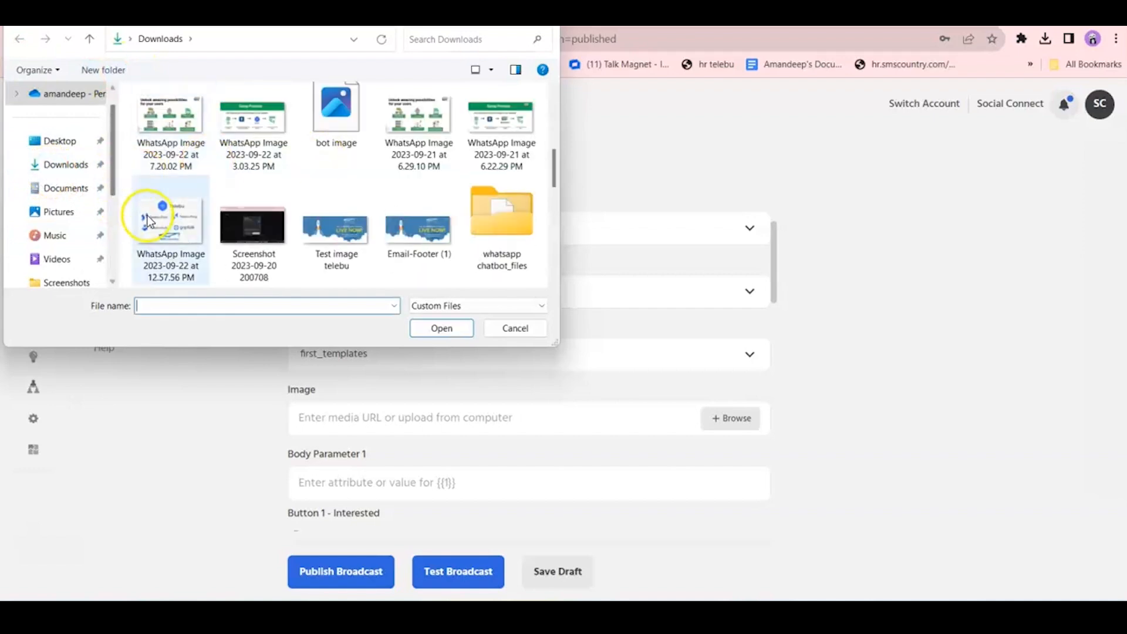
pyautogui.click(148, 217)
pyautogui.click(437, 328)
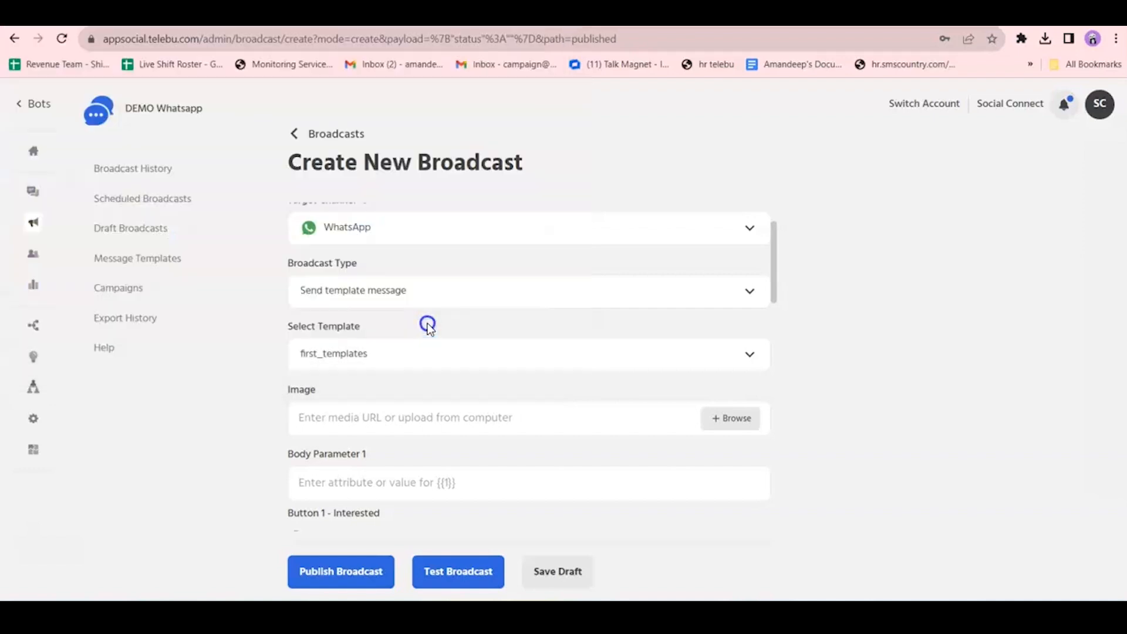
# Review the message preview with the uploaded image, body text and reply buttons.
pyautogui.scroll(-1, 537, 445)
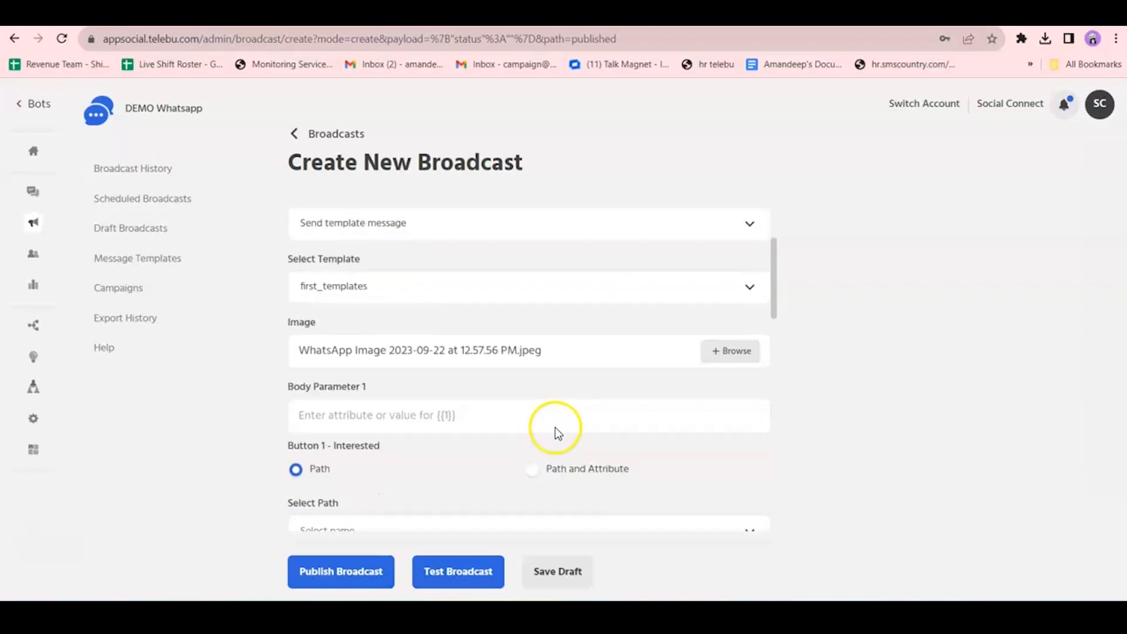
pyautogui.scroll(-1, 485, 266)
pyautogui.scroll(-3, 435, 350)
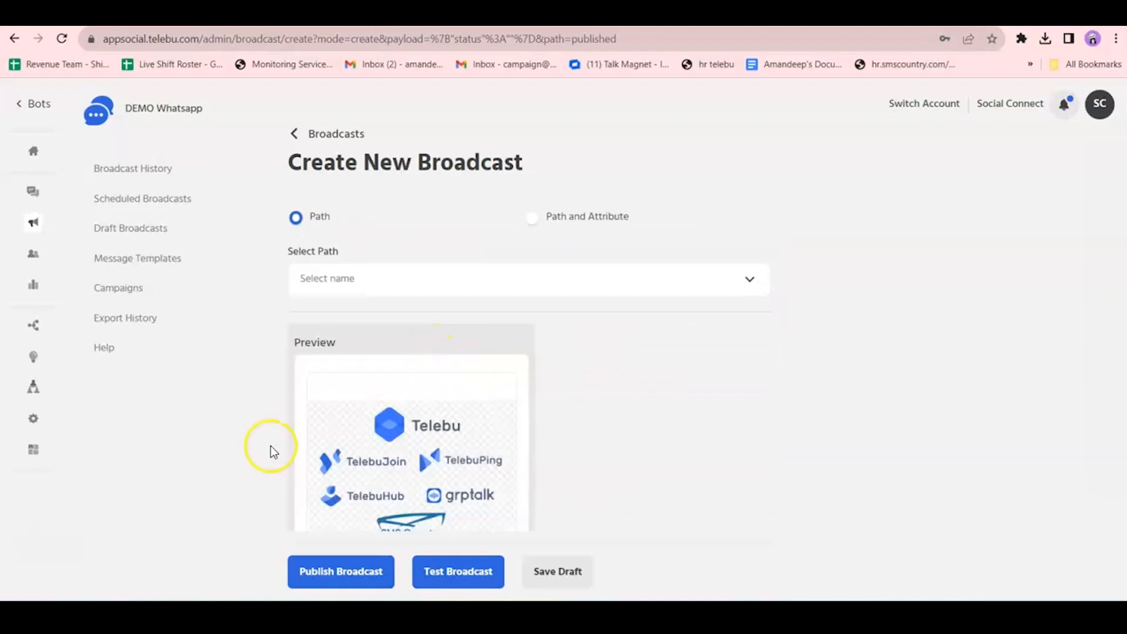
pyautogui.scroll(-4, 531, 446)
pyautogui.scroll(6, 538, 350)
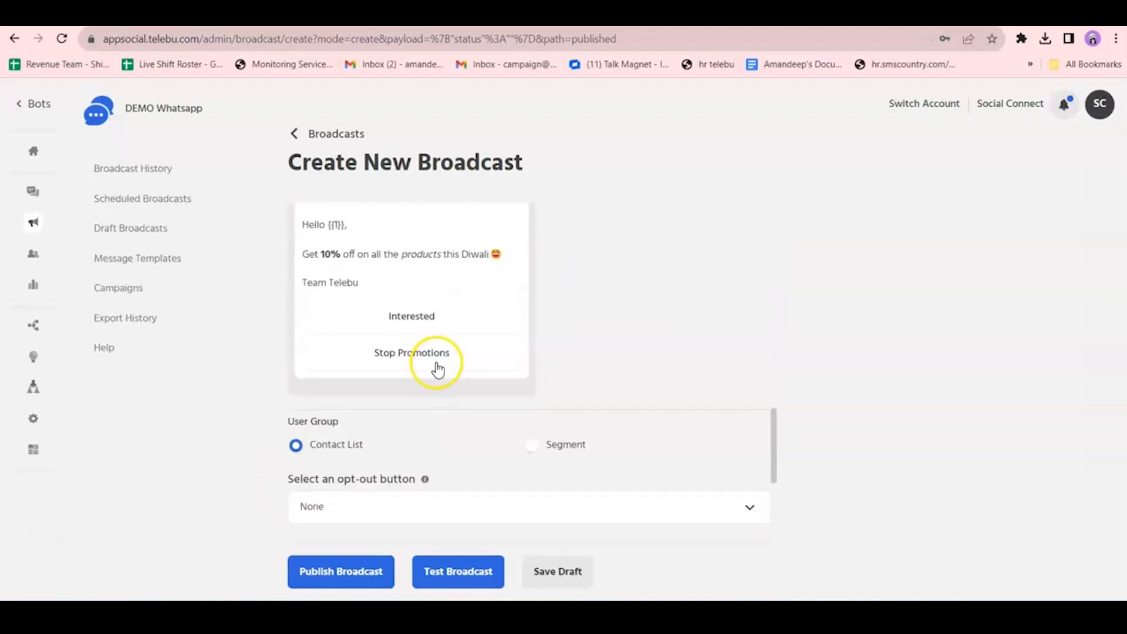
pyautogui.scroll(3, 499, 364)
pyautogui.scroll(-1, 584, 350)
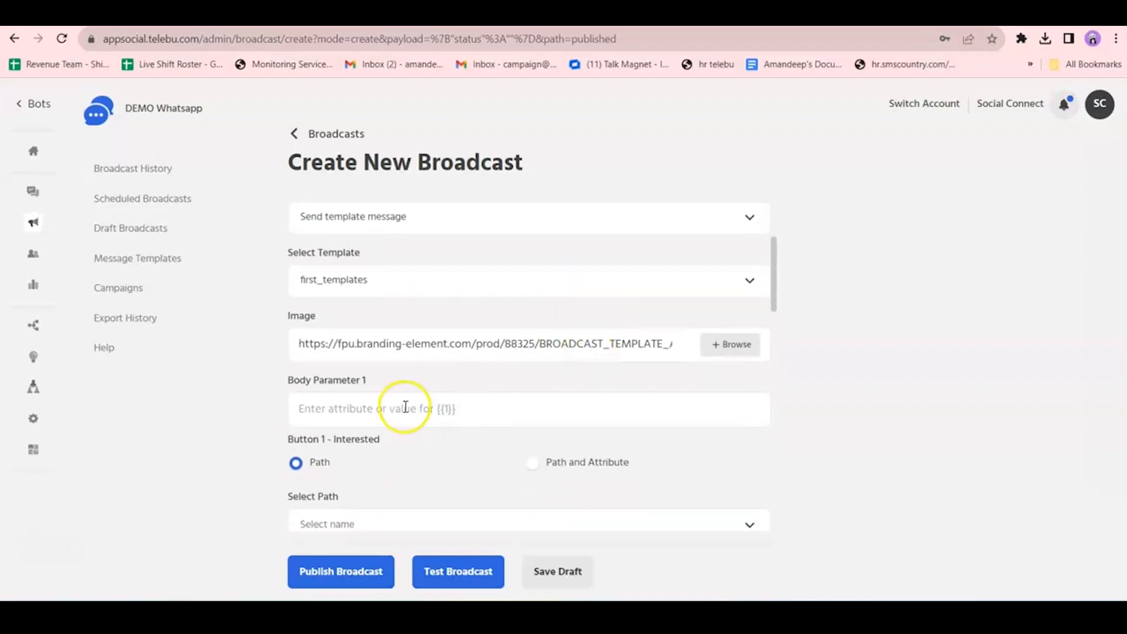
# Set Body Parameter 1 to Name and check the greeting in the message preview.
pyautogui.scroll(-1, 413, 404)
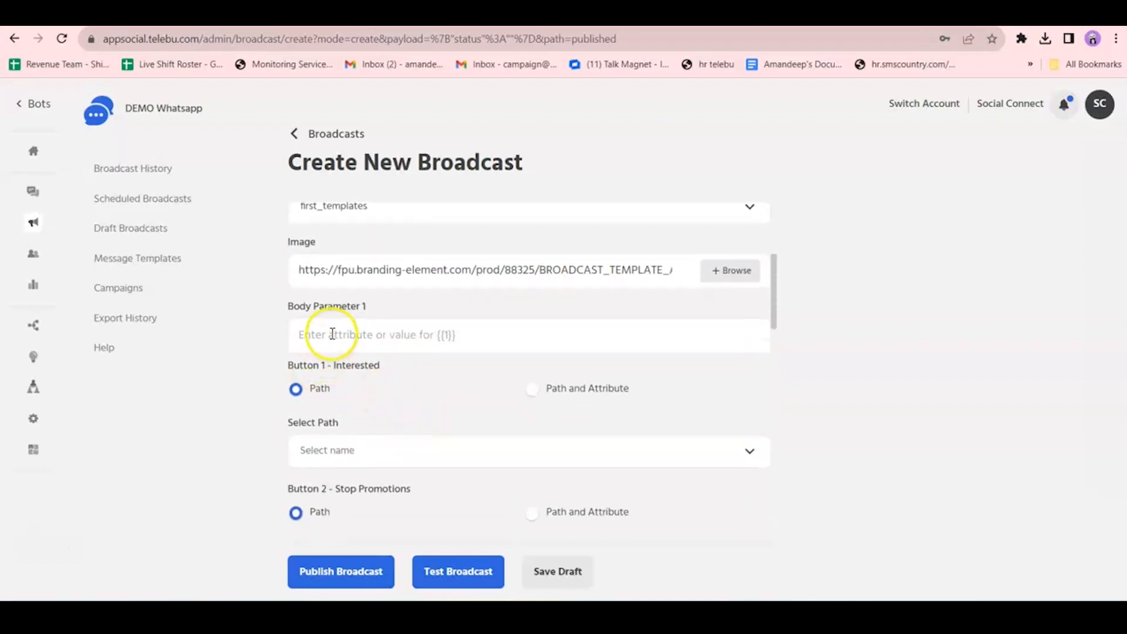
pyautogui.click(384, 334)
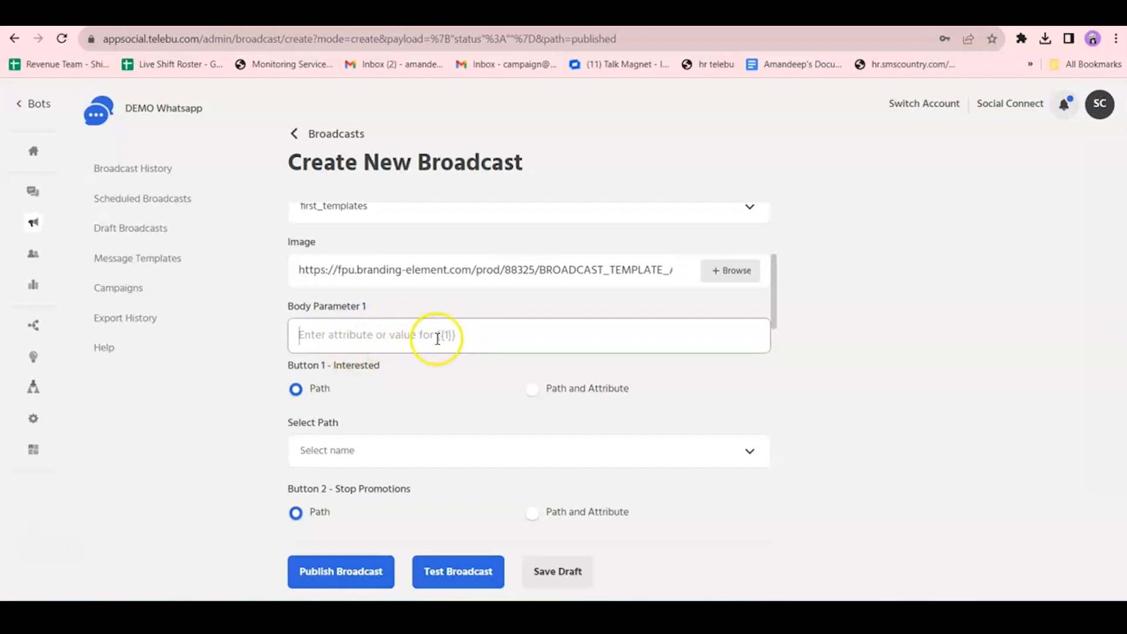
pyautogui.scroll(-10, 436, 339)
pyautogui.scroll(3, 382, 311)
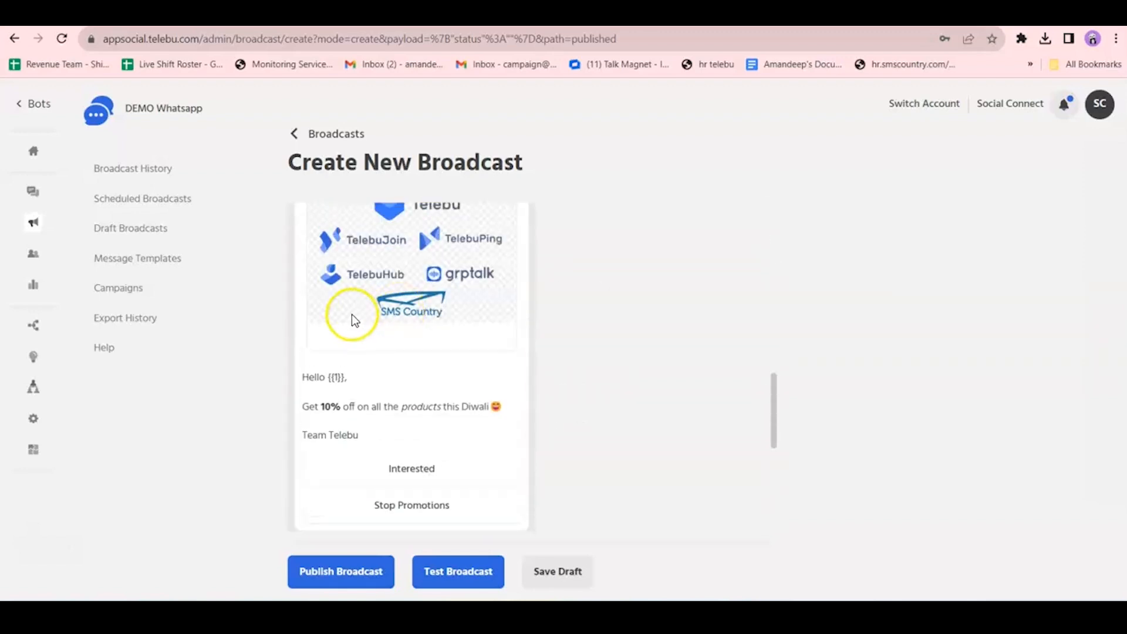
pyautogui.scroll(5, 359, 370)
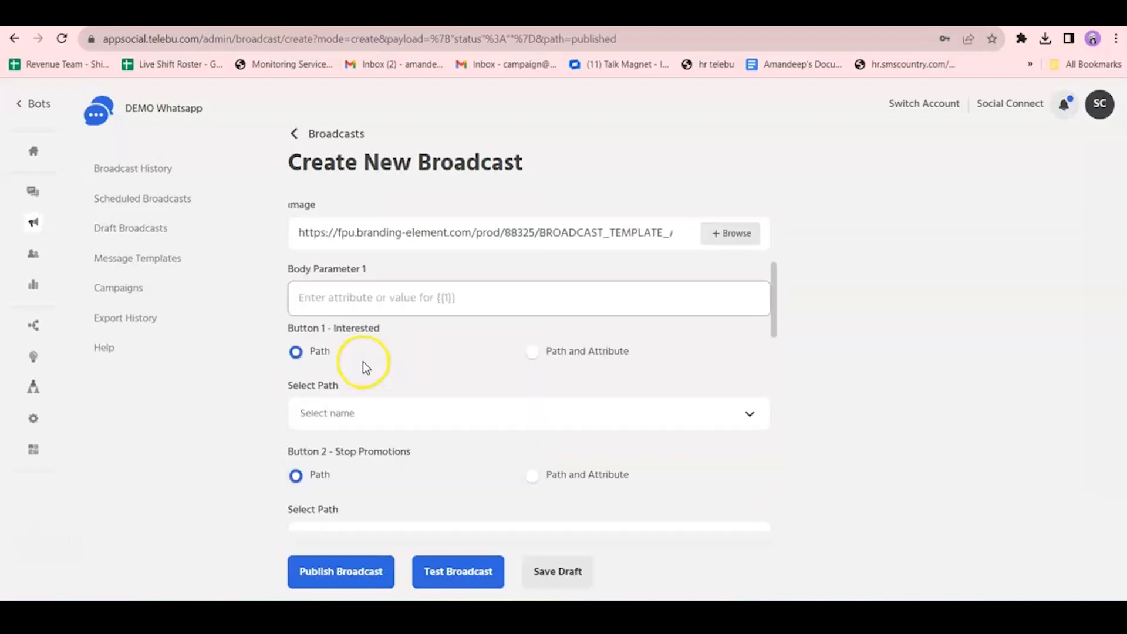
pyautogui.write('Name')
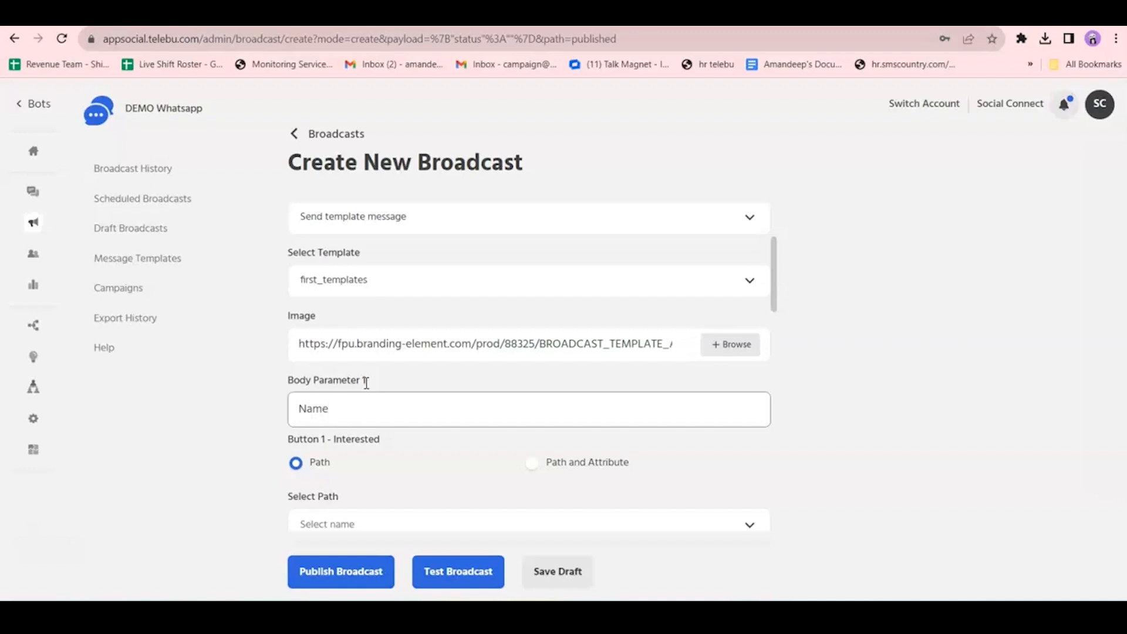
pyautogui.scroll(-1, 367, 400)
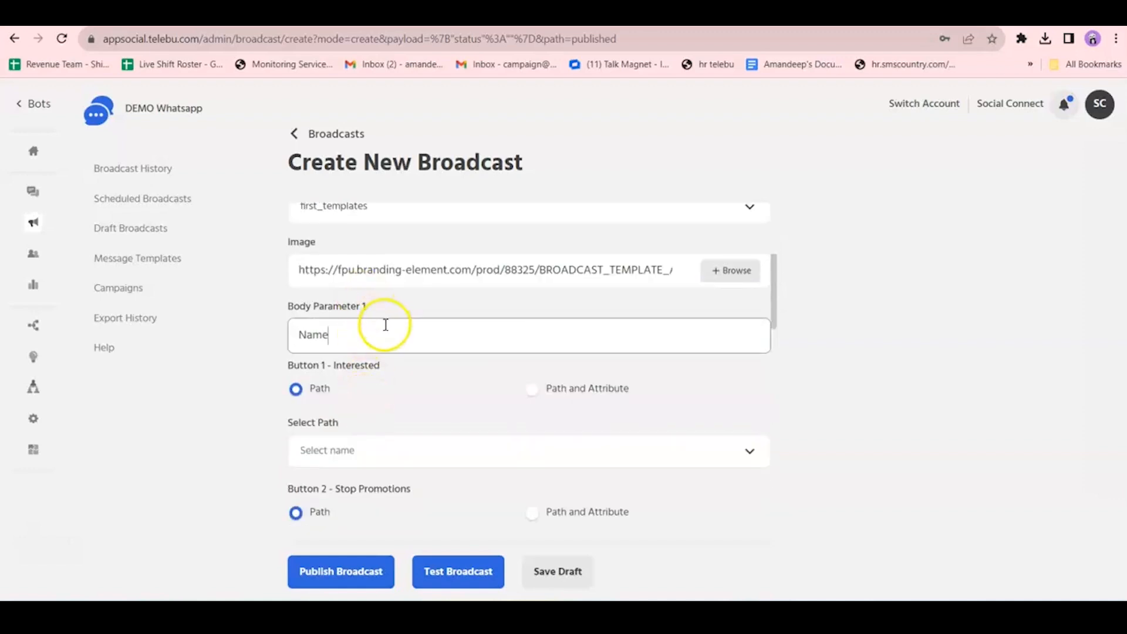
pyautogui.scroll(-5, 445, 359)
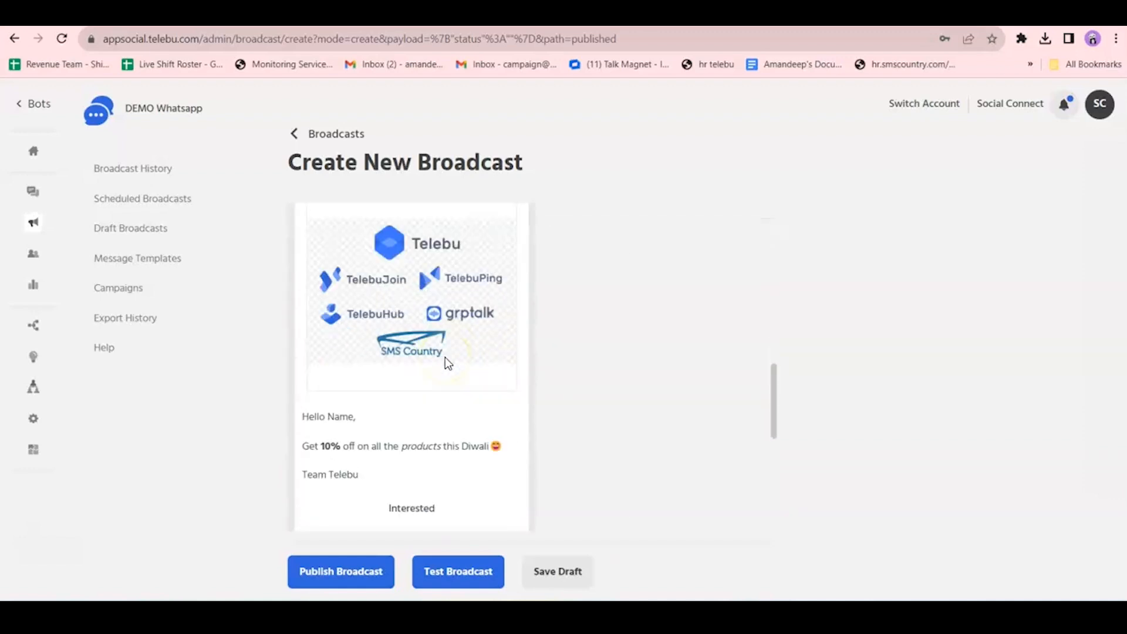
pyautogui.scroll(-4, 440, 370)
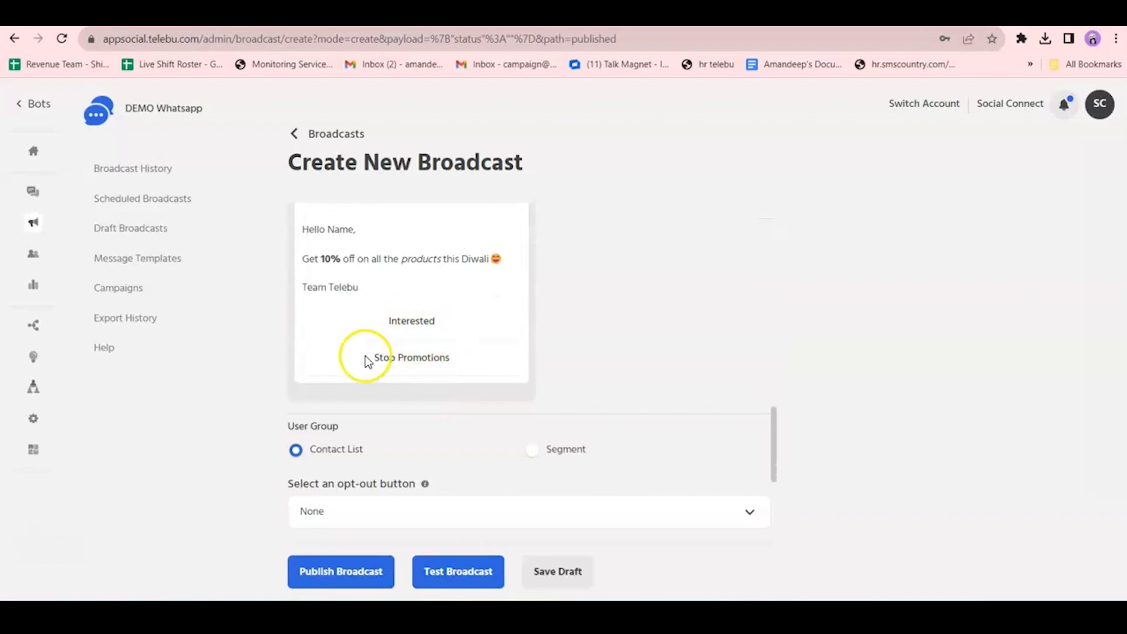
pyautogui.scroll(10, 431, 363)
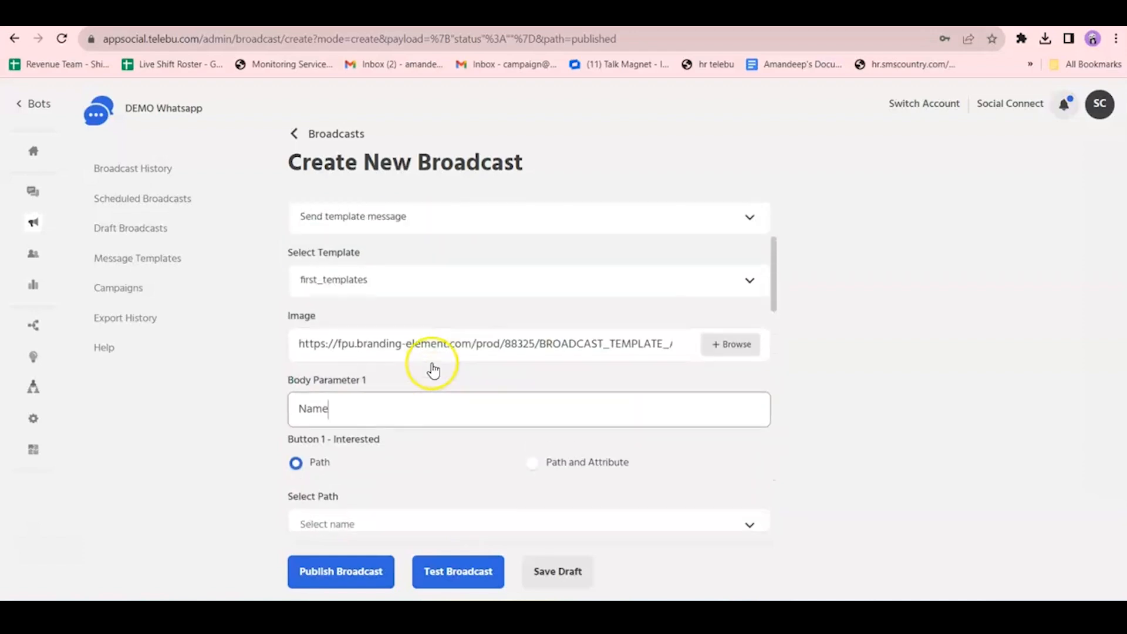
# Set the path for Button 1 - Interested to Welcome new user.
pyautogui.scroll(-3, 433, 369)
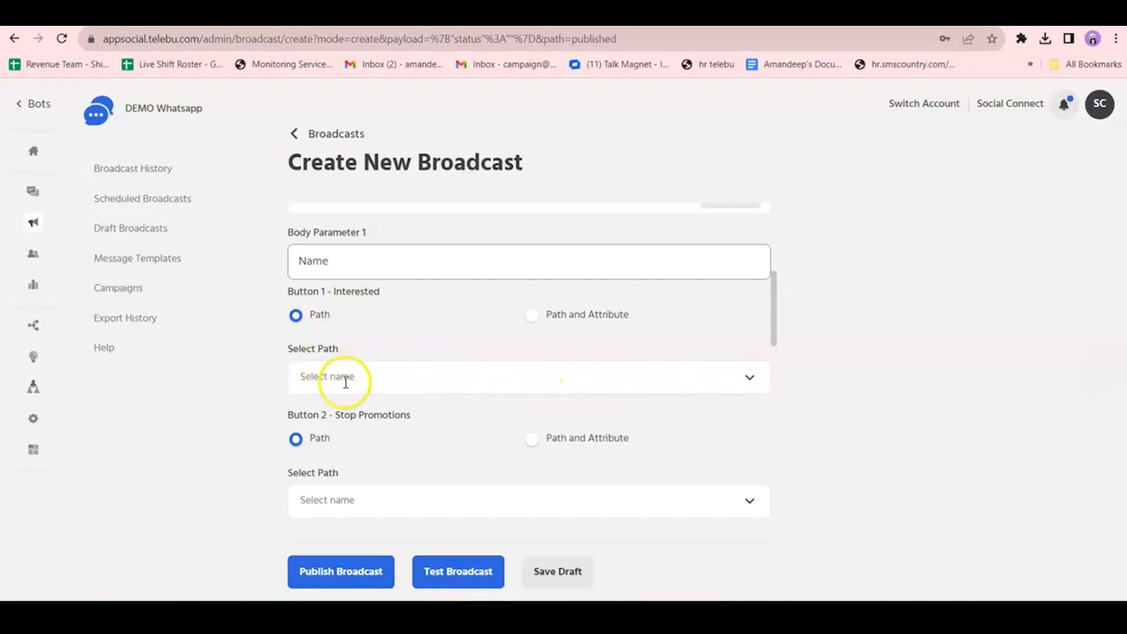
pyautogui.click(743, 372)
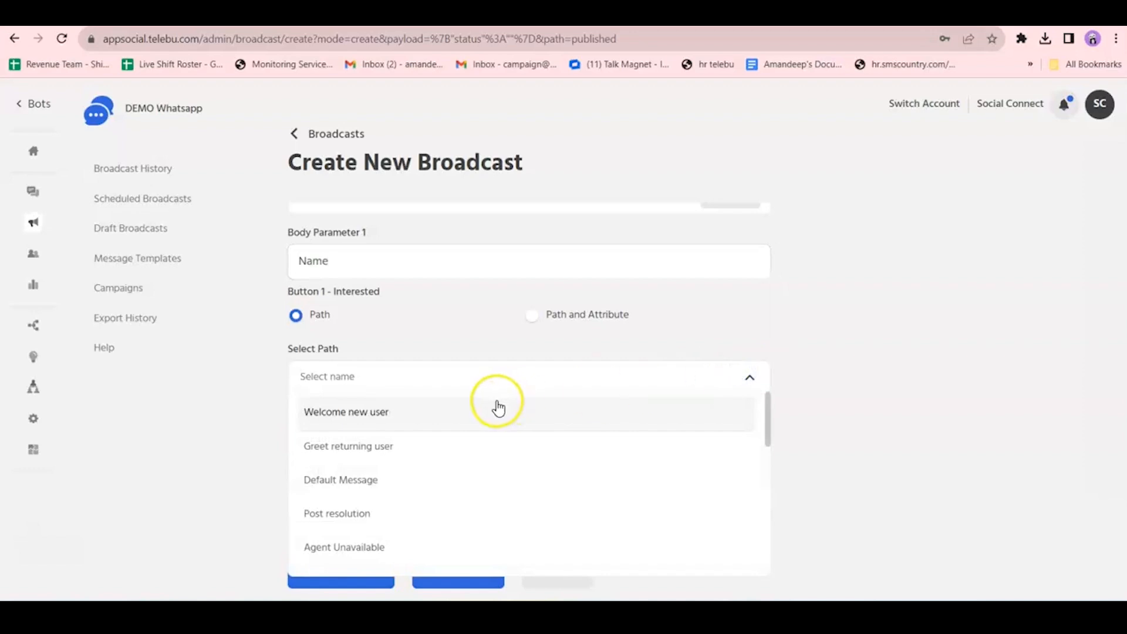
pyautogui.click(463, 418)
# Set the path for Button 2 - Stop Promotions to Greet returning user.
pyautogui.scroll(-1, 447, 376)
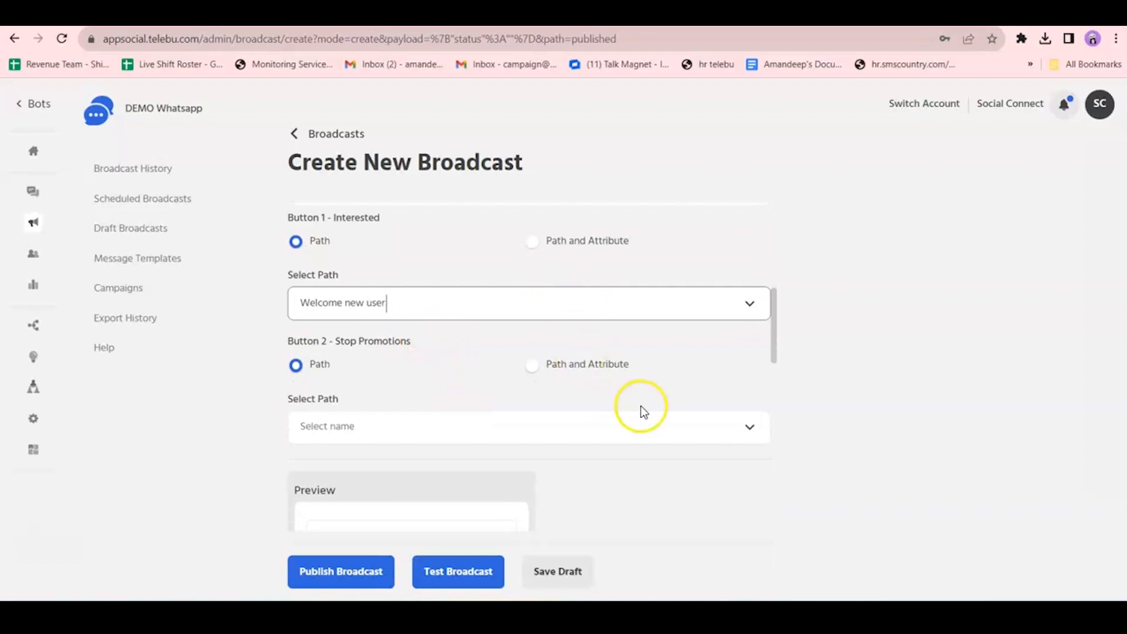
pyautogui.scroll(-1, 677, 405)
pyautogui.click(753, 356)
pyautogui.scroll(-5, 513, 432)
pyautogui.scroll(-3, 495, 428)
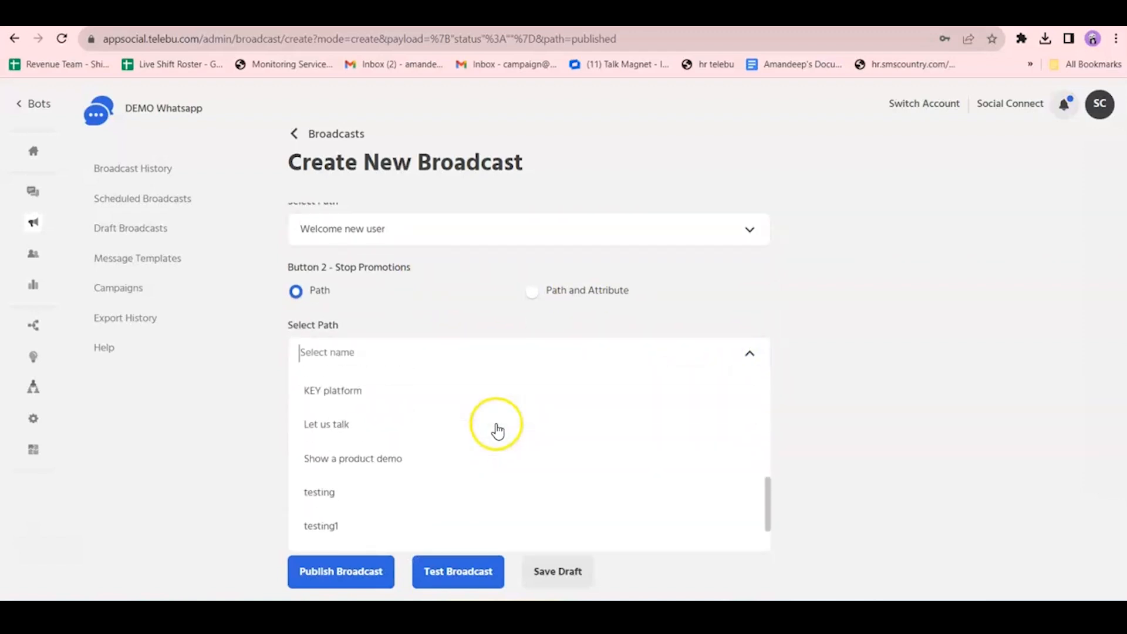
pyautogui.scroll(10, 482, 432)
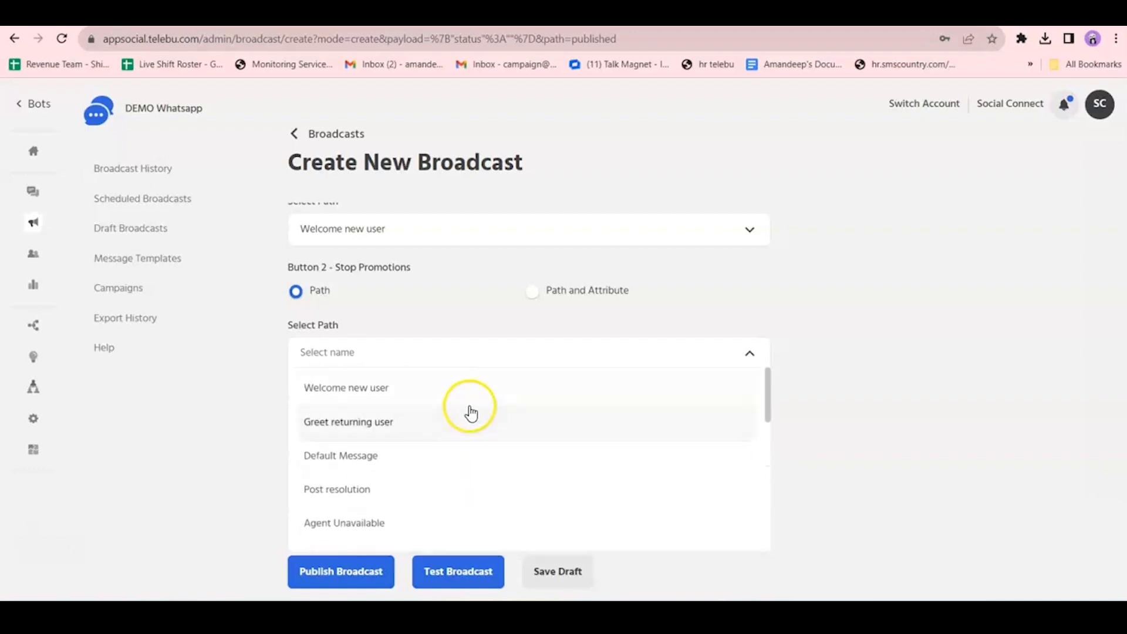
pyautogui.click(460, 421)
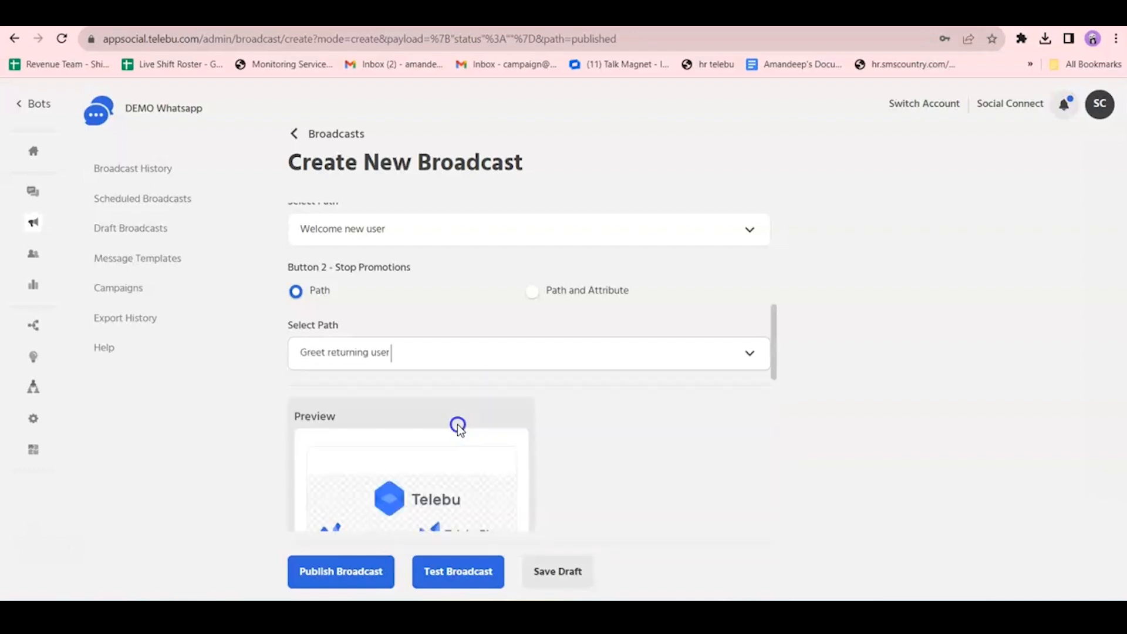
# Review the image, greeting and offer text in the message preview below the button paths.
pyautogui.scroll(-3, 468, 392)
pyautogui.scroll(-2, 468, 393)
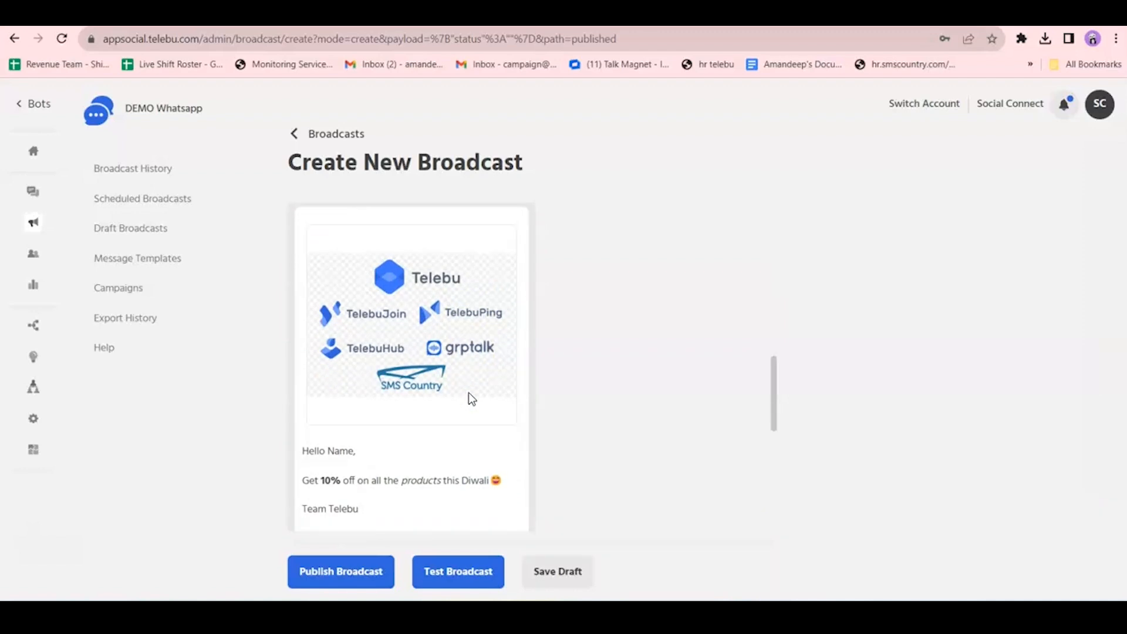
pyautogui.scroll(2, 468, 392)
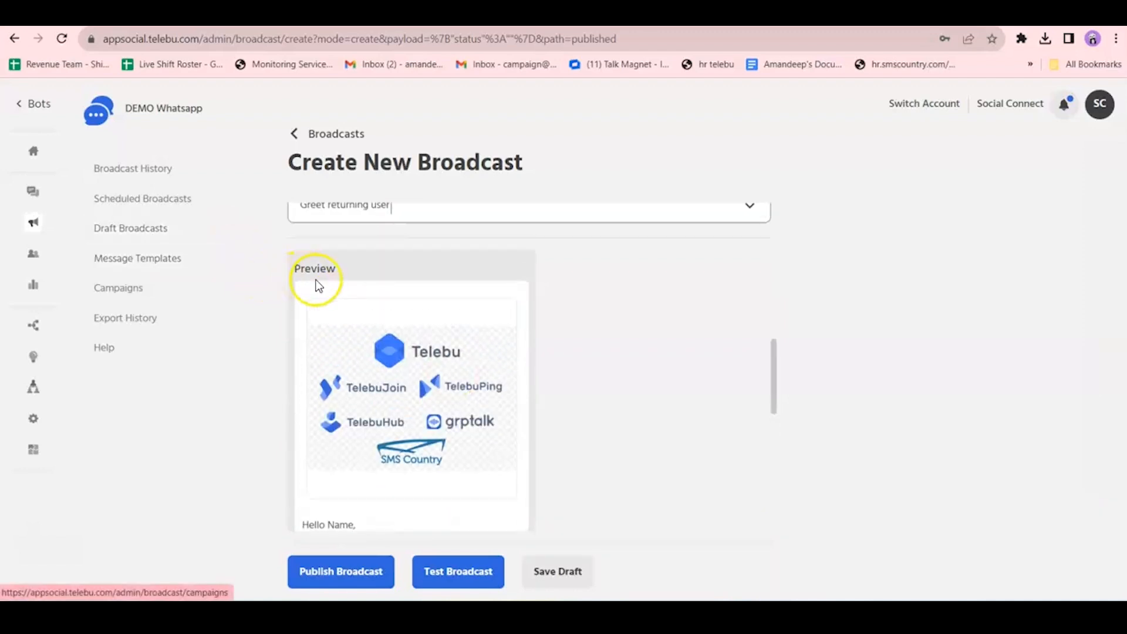
# Compare the Contact List and Segment options under User Group, ending on Contact List.
pyautogui.scroll(-5, 352, 299)
pyautogui.scroll(-2, 376, 317)
pyautogui.scroll(-1, 383, 332)
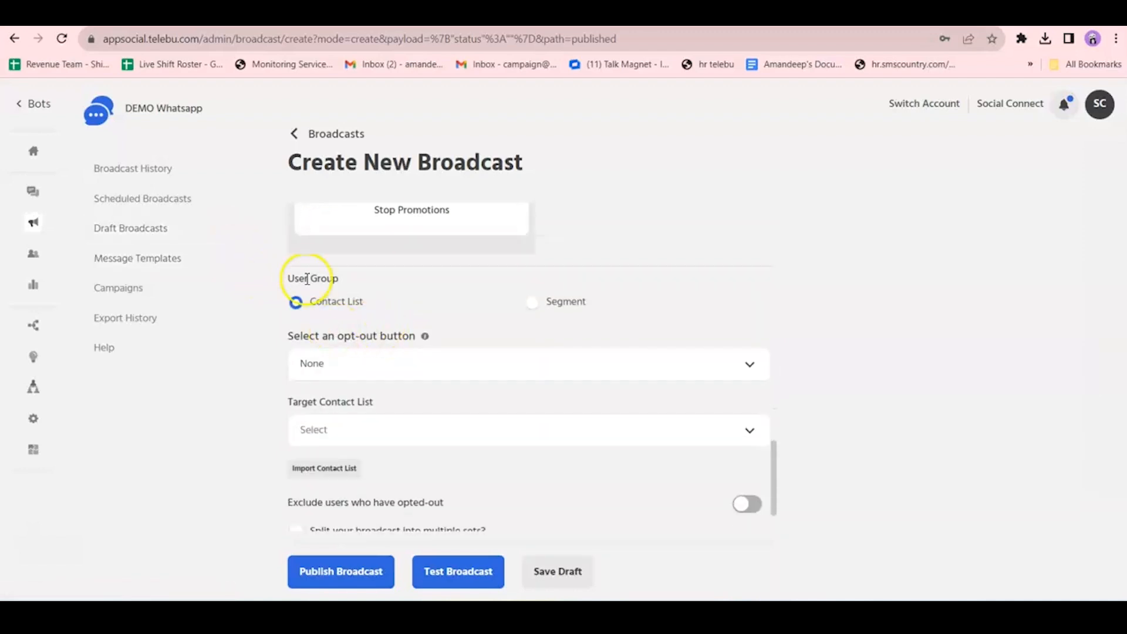
pyautogui.moveTo(285, 280); pyautogui.dragTo(340, 280)
pyautogui.click(352, 280)
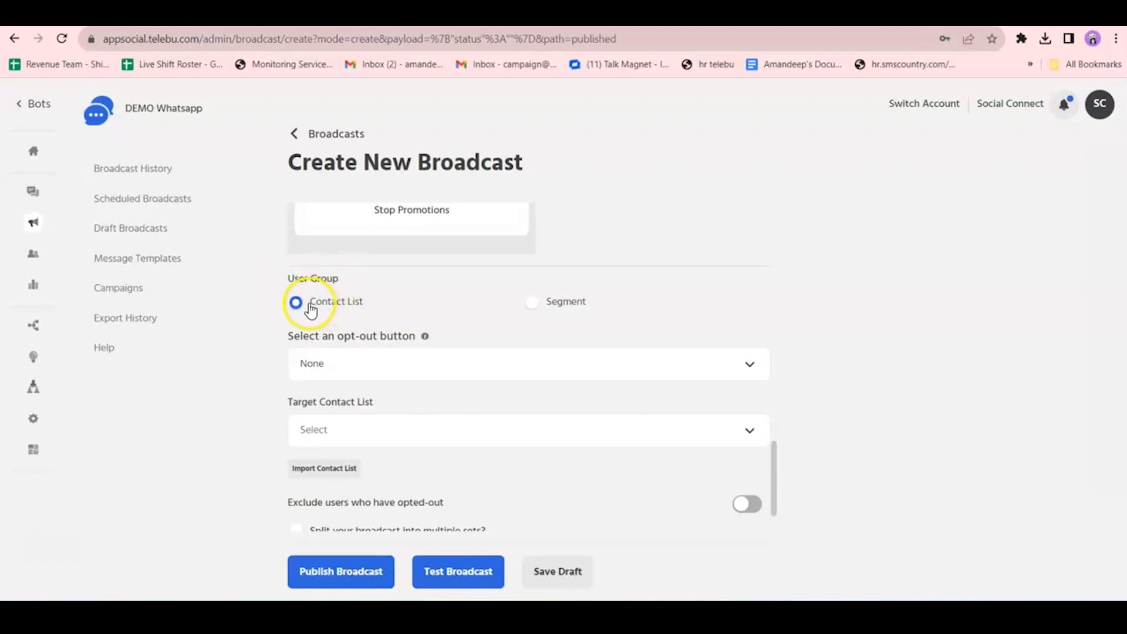
pyautogui.moveTo(311, 308); pyautogui.dragTo(372, 302)
pyautogui.click(377, 302)
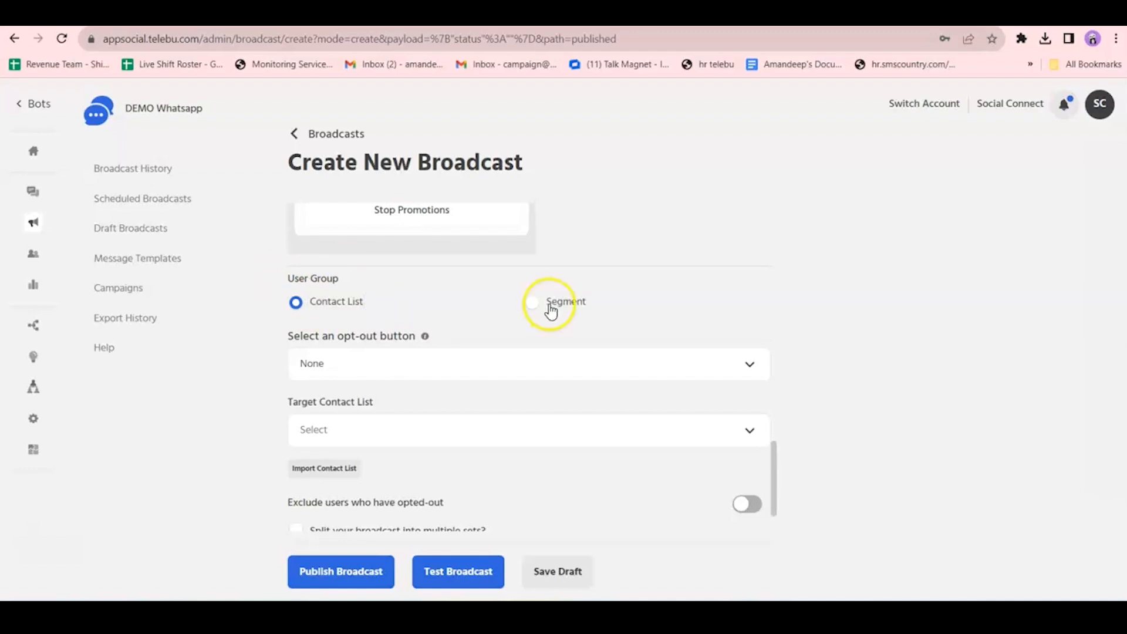
pyautogui.click(530, 310)
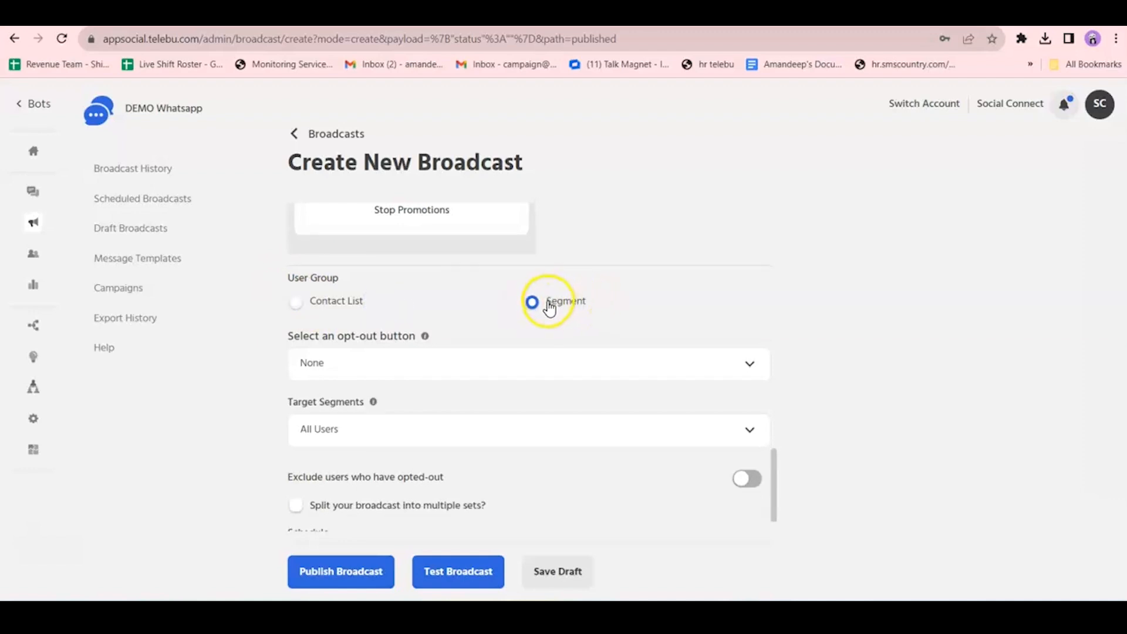
pyautogui.moveTo(549, 307); pyautogui.dragTo(591, 313)
pyautogui.click(293, 304)
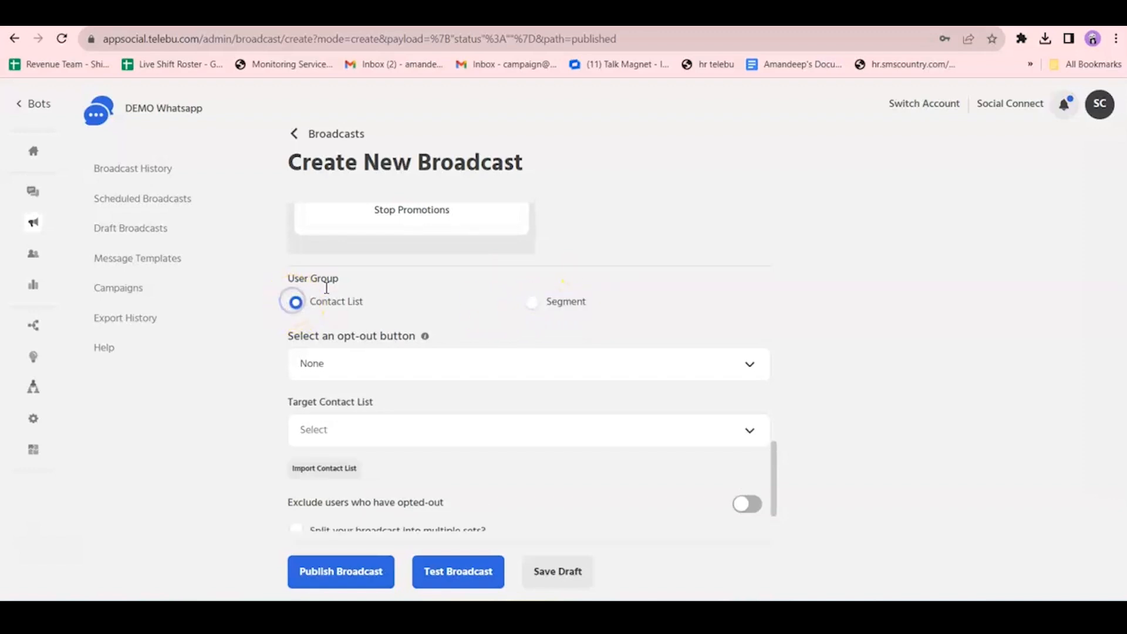
# Set Stop Promotions as the opt-out button for the broadcast.
pyautogui.scroll(-1, 309, 284)
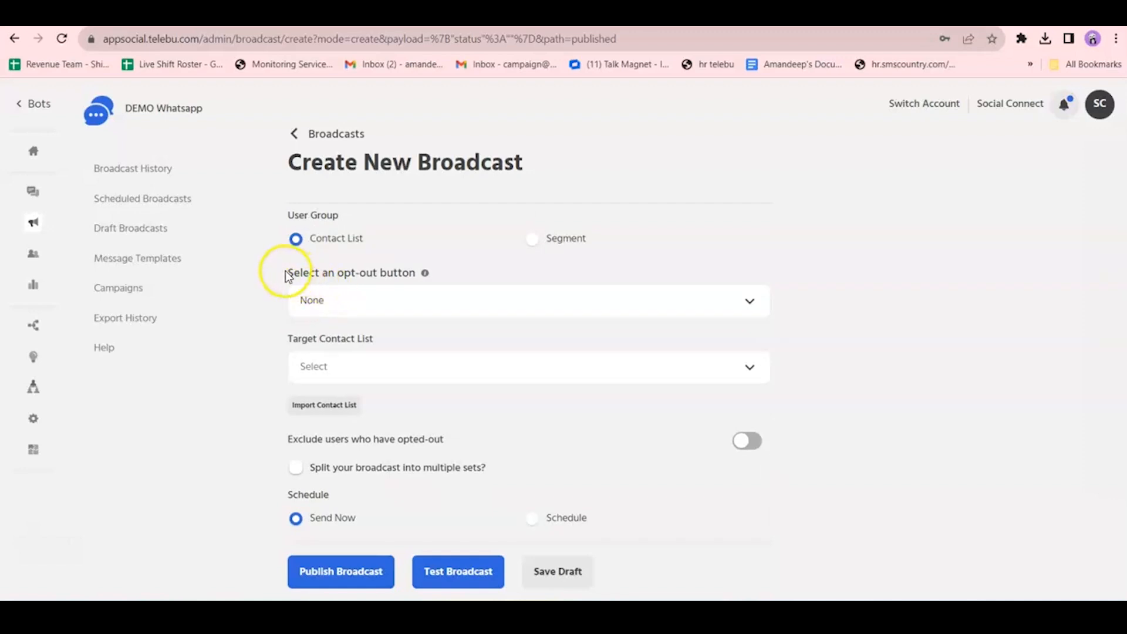
pyautogui.click(752, 298)
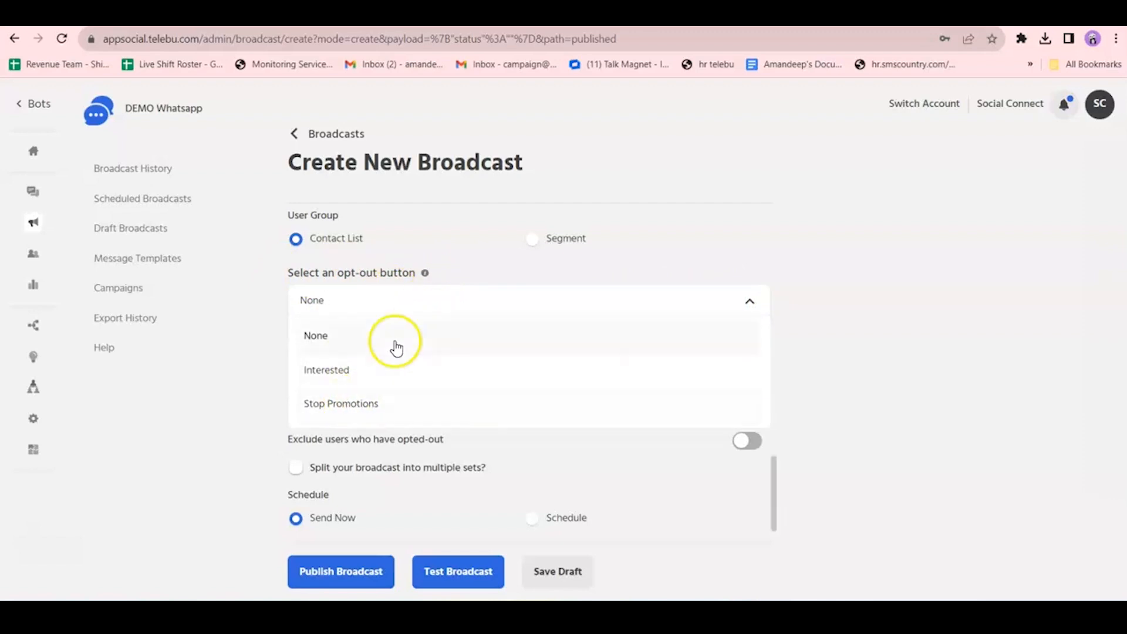
pyautogui.click(384, 404)
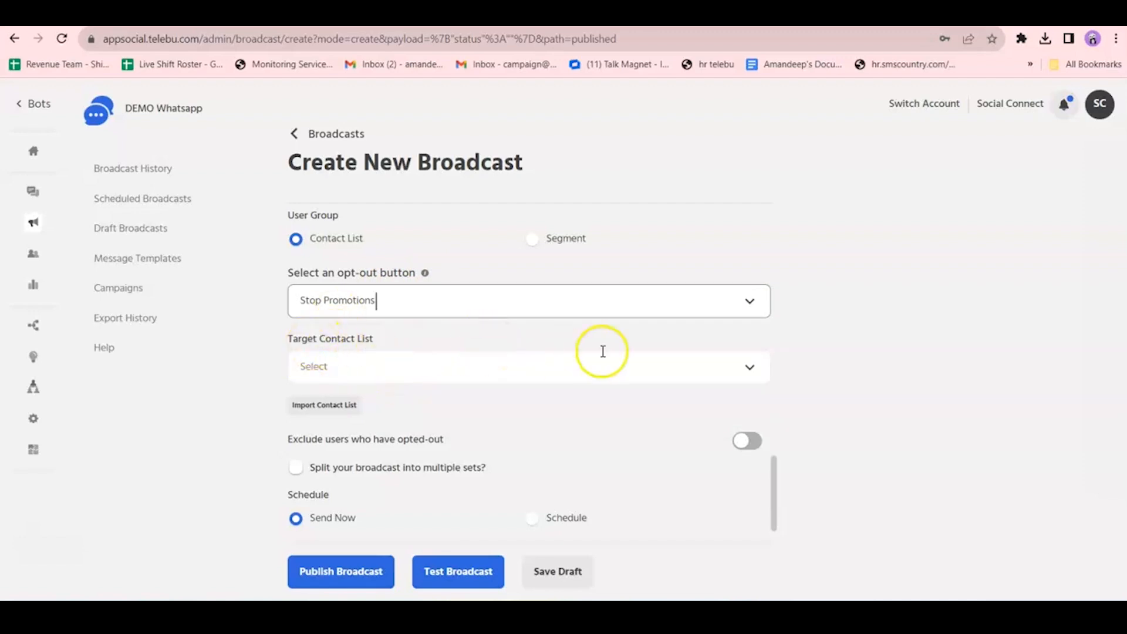
# Look through the existing contact lists available as the target without choosing one.
pyautogui.click(746, 368)
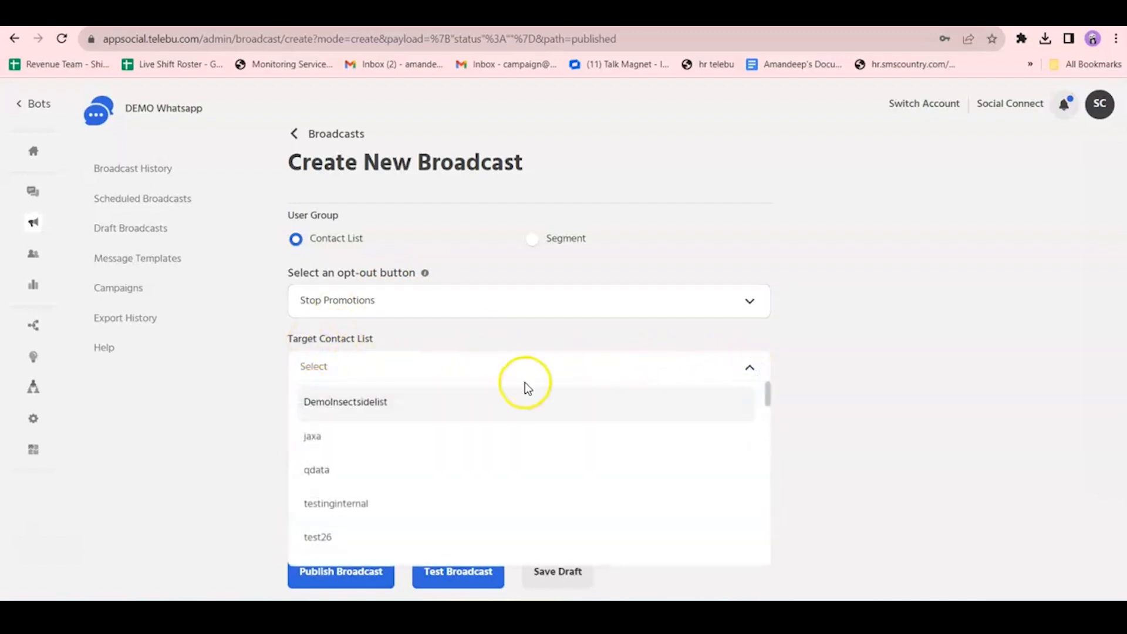
pyautogui.scroll(-5, 519, 384)
pyautogui.scroll(-3, 508, 401)
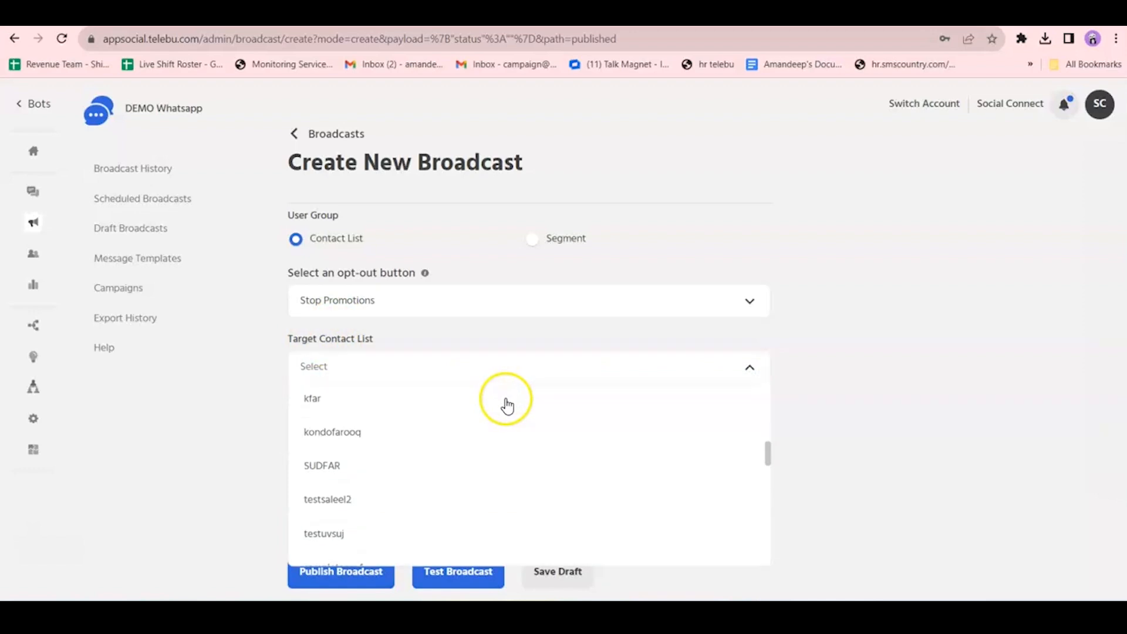
pyautogui.click(381, 370)
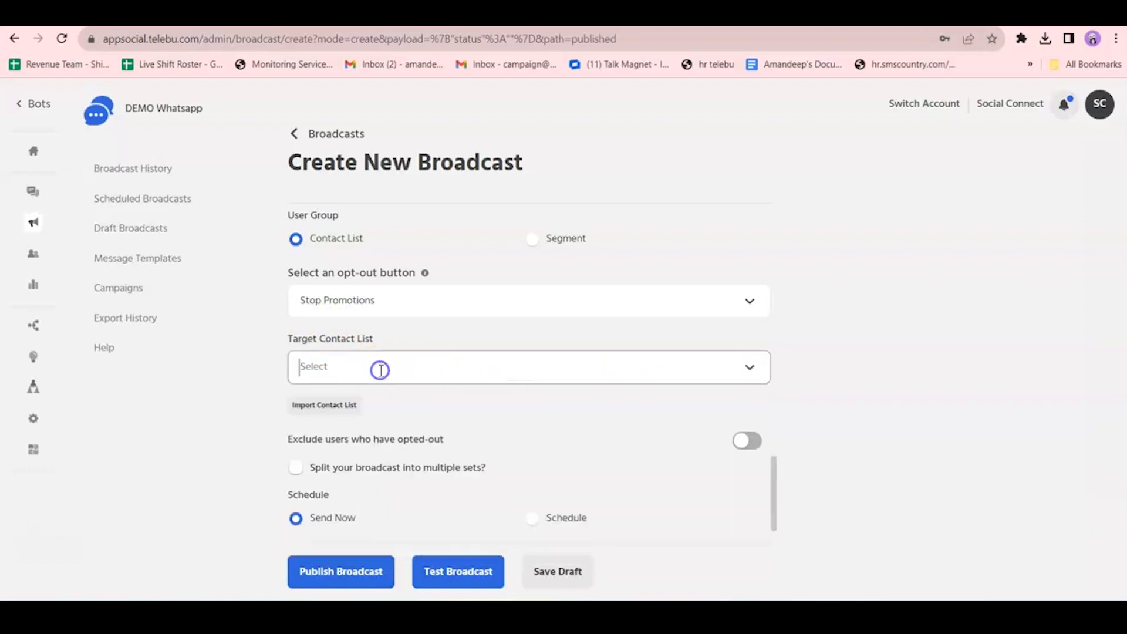
# Start importing a contact list and set its User Country List to Multiple Countries.
pyautogui.click(327, 413)
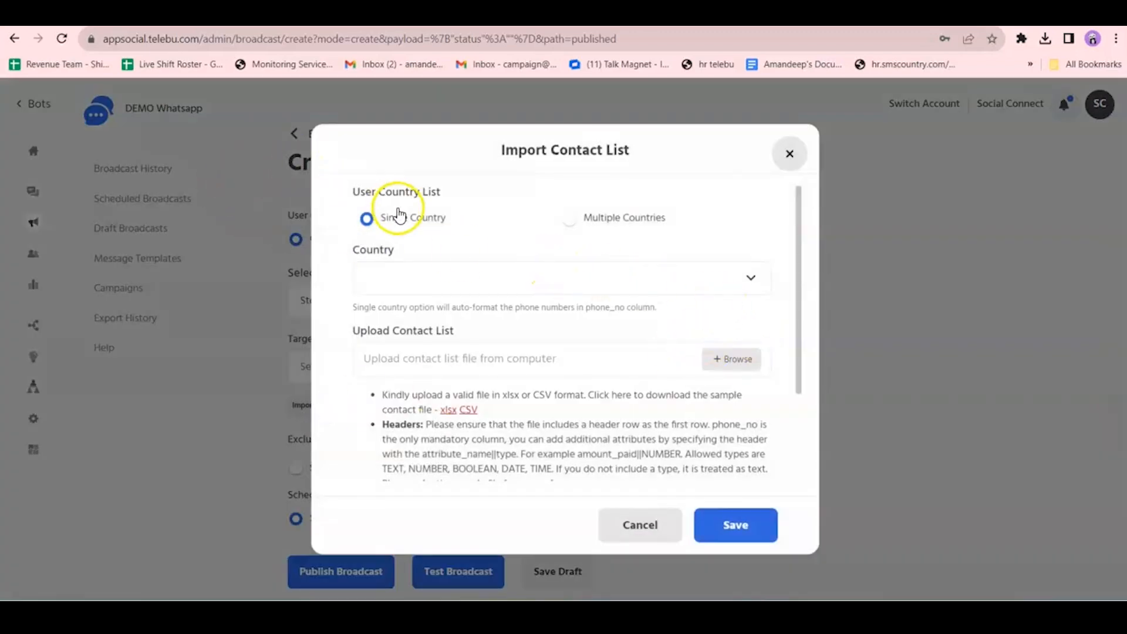
pyautogui.click(387, 225)
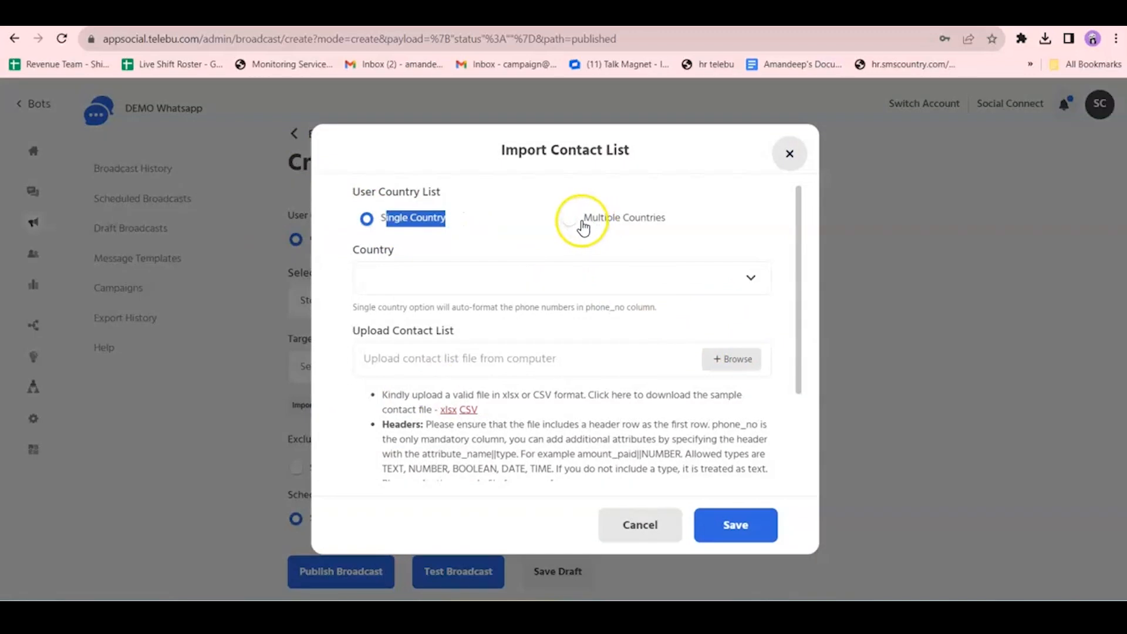
pyautogui.moveTo(580, 220); pyautogui.dragTo(680, 217)
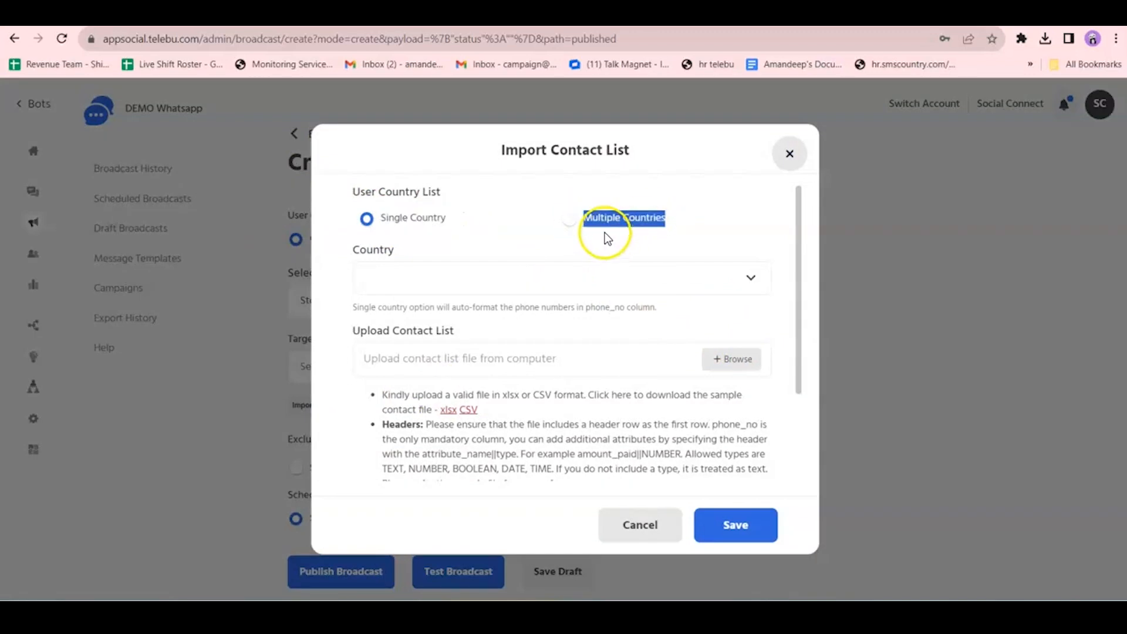
pyautogui.click(572, 221)
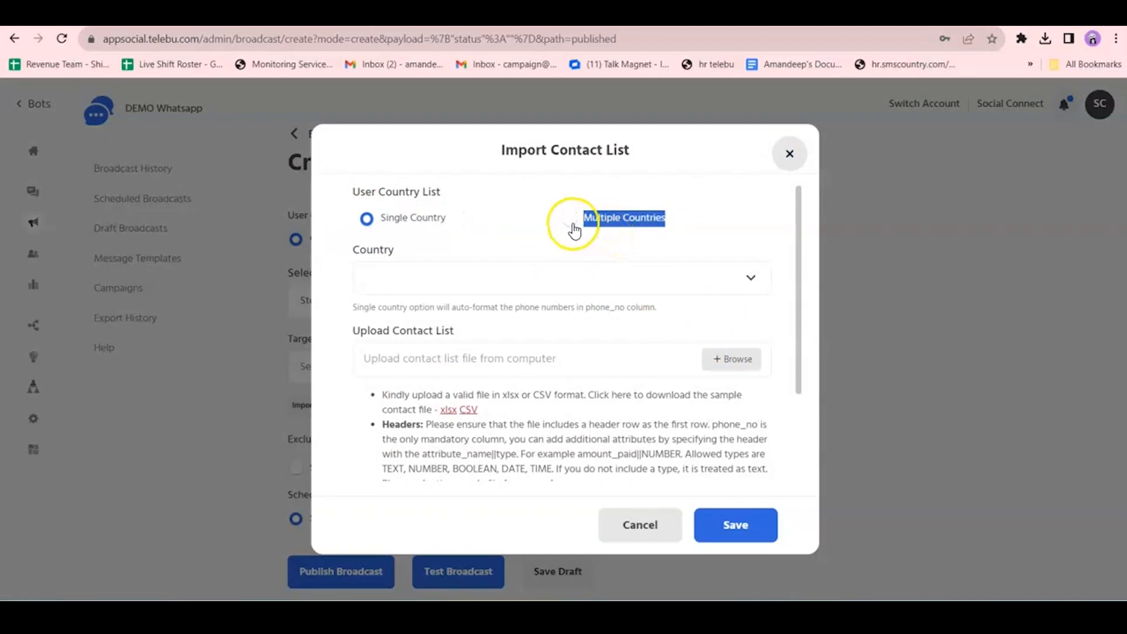
pyautogui.click(635, 218)
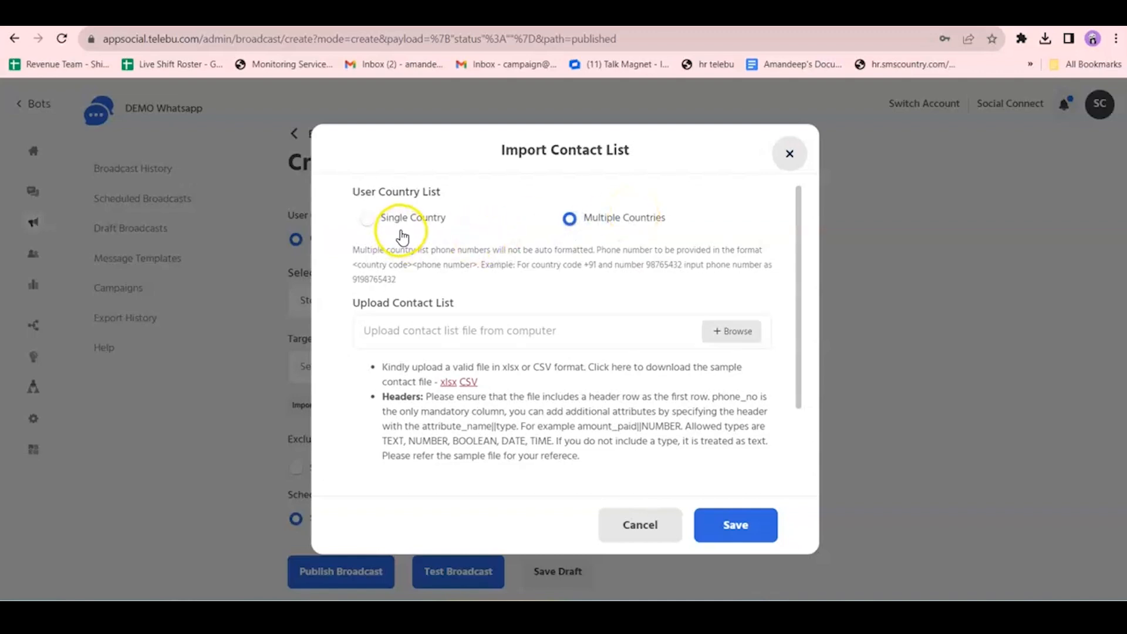
pyautogui.moveTo(382, 220); pyautogui.dragTo(444, 219)
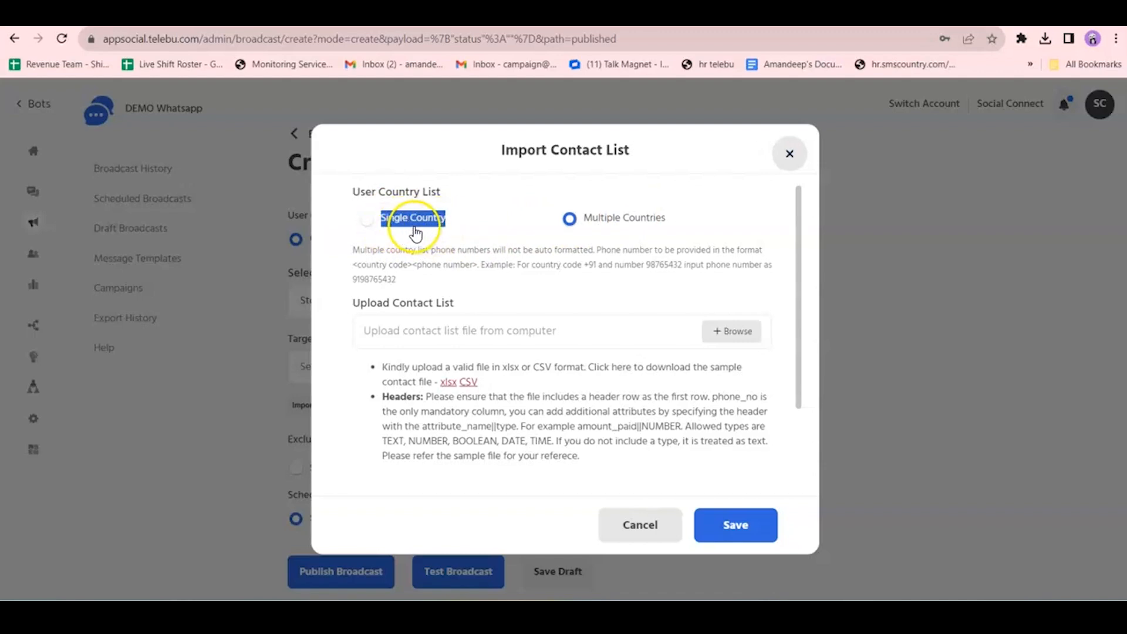
pyautogui.click(568, 218)
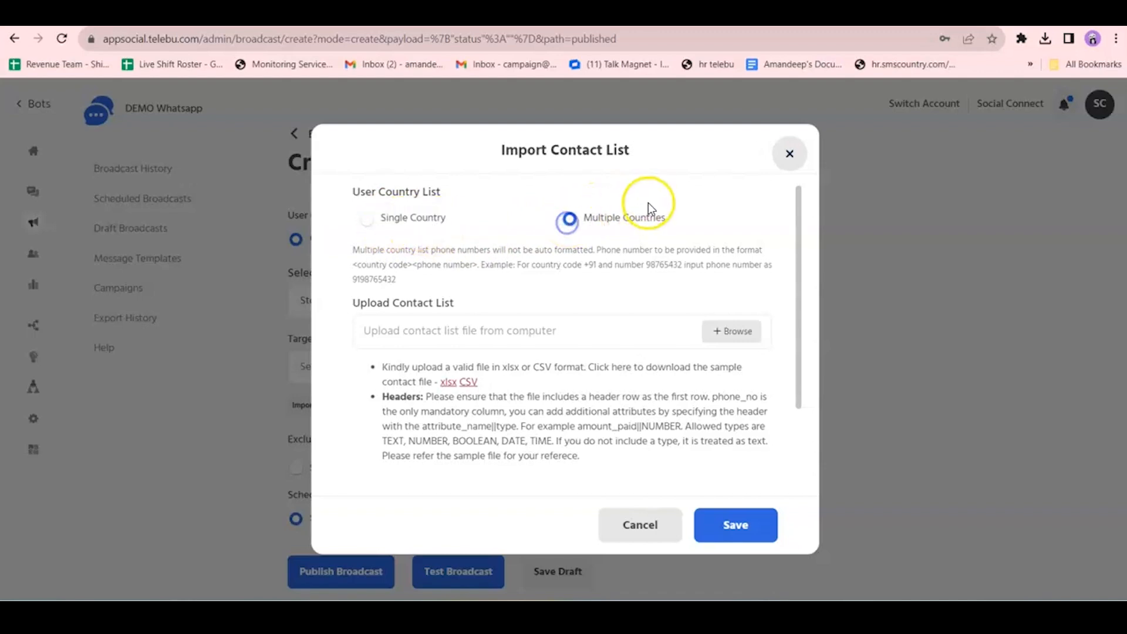
# Choose the file testing contact.xlsx from the Downloads folder as the contact list to upload.
pyautogui.scroll(-2, 666, 247)
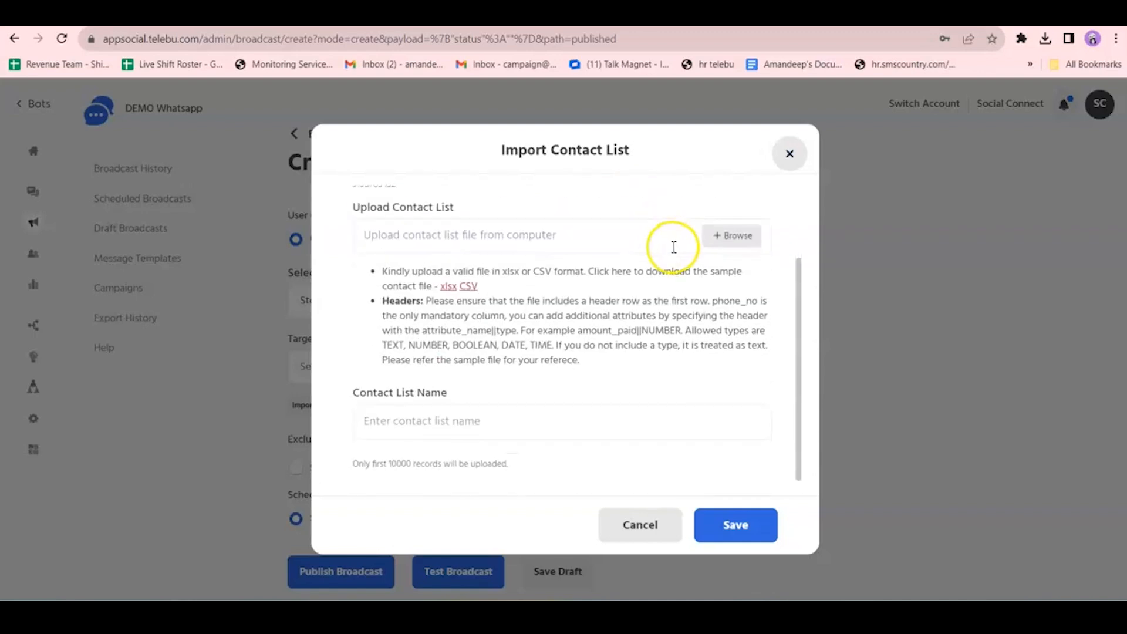
pyautogui.click(721, 231)
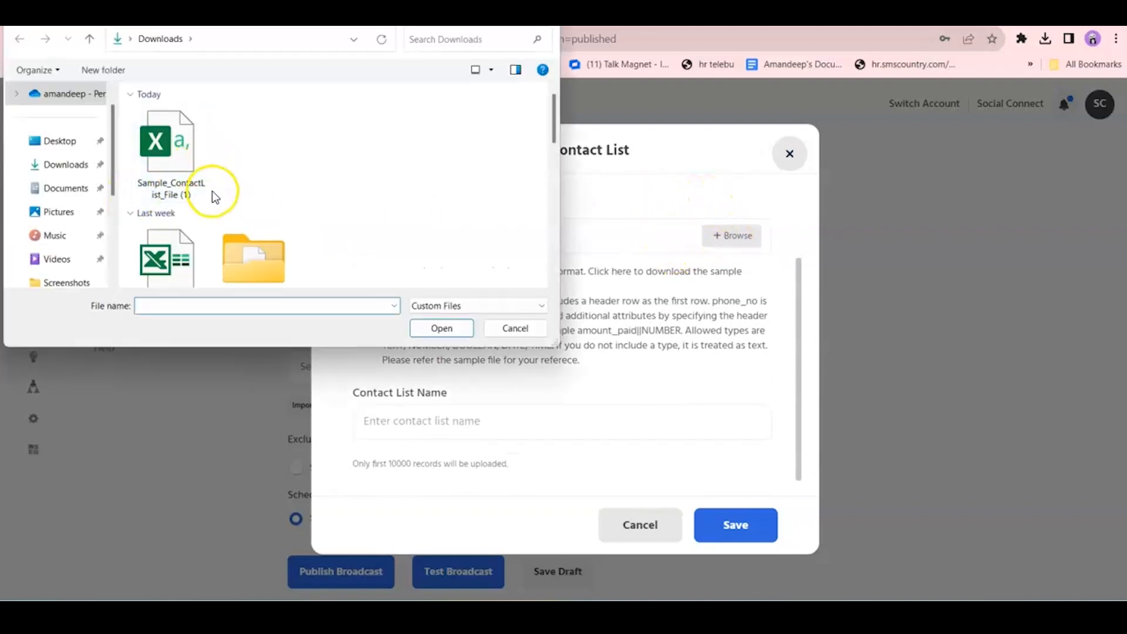
pyautogui.scroll(-5, 276, 252)
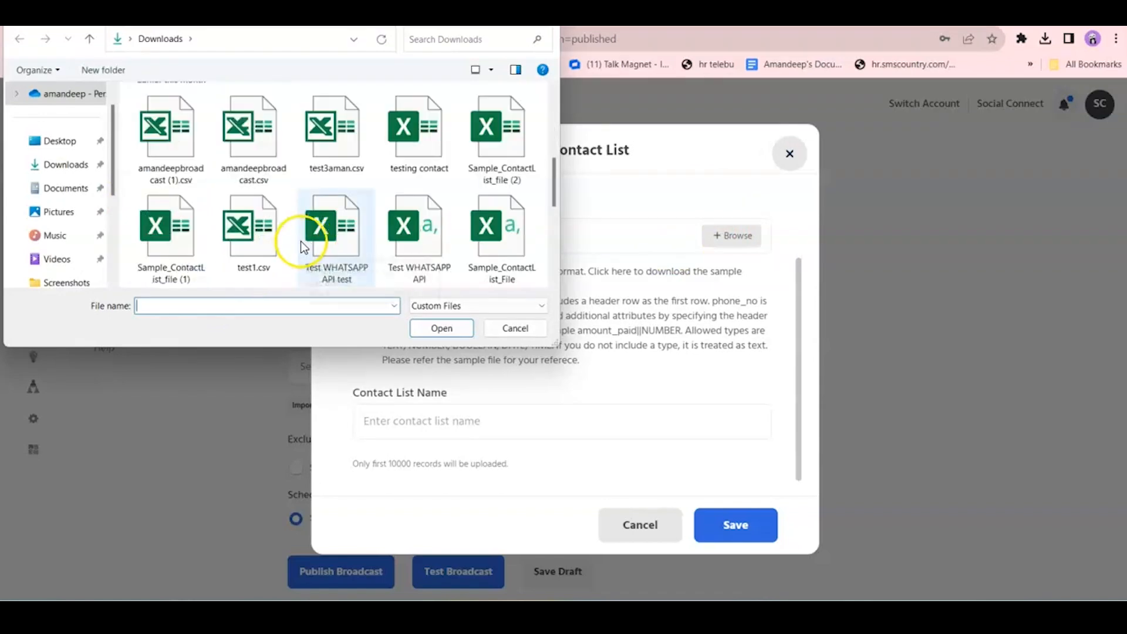
pyautogui.click(423, 170)
pyautogui.click(460, 335)
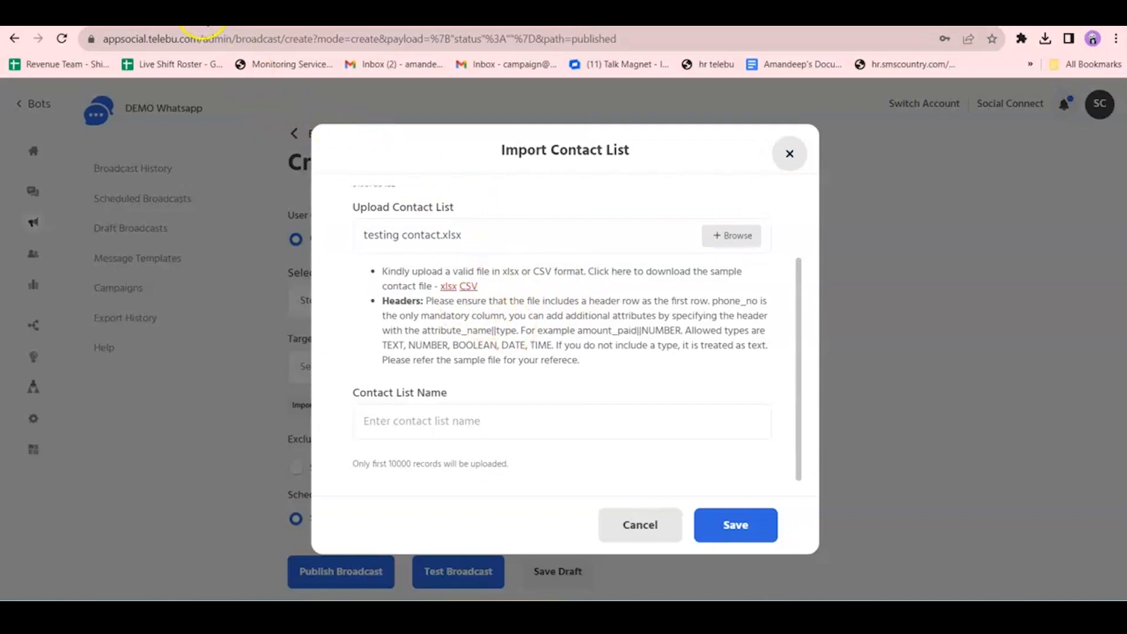
# Open the downloaded sample contact list workbook in Excel and examine its header row and the phone_no and first_name columns.
pyautogui.click(204, 20)
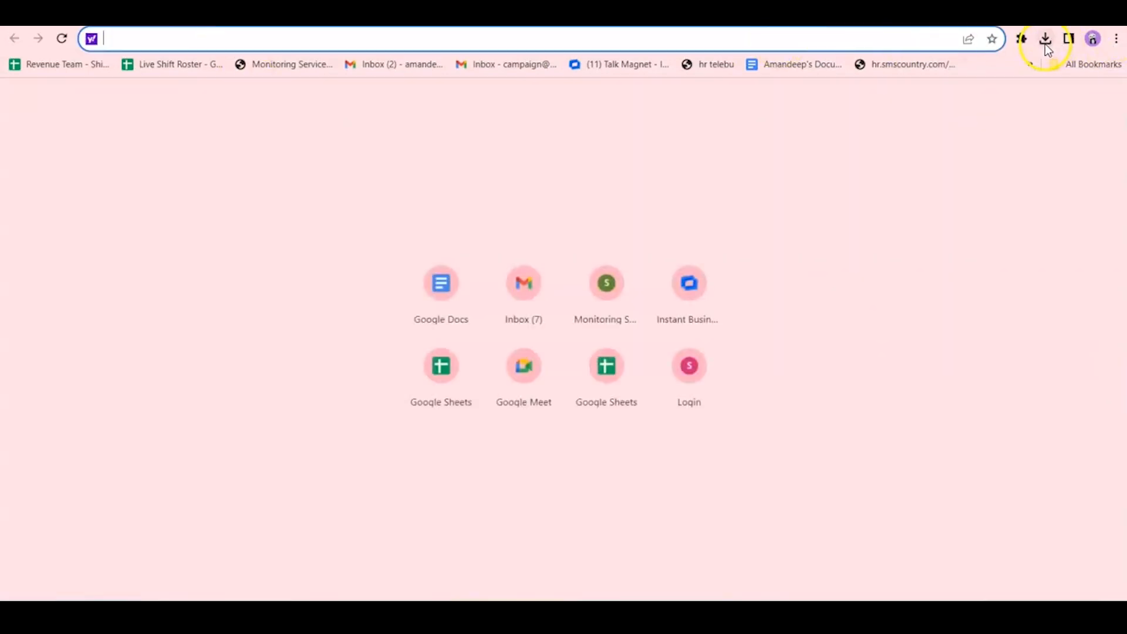
pyautogui.click(1045, 46)
pyautogui.click(925, 100)
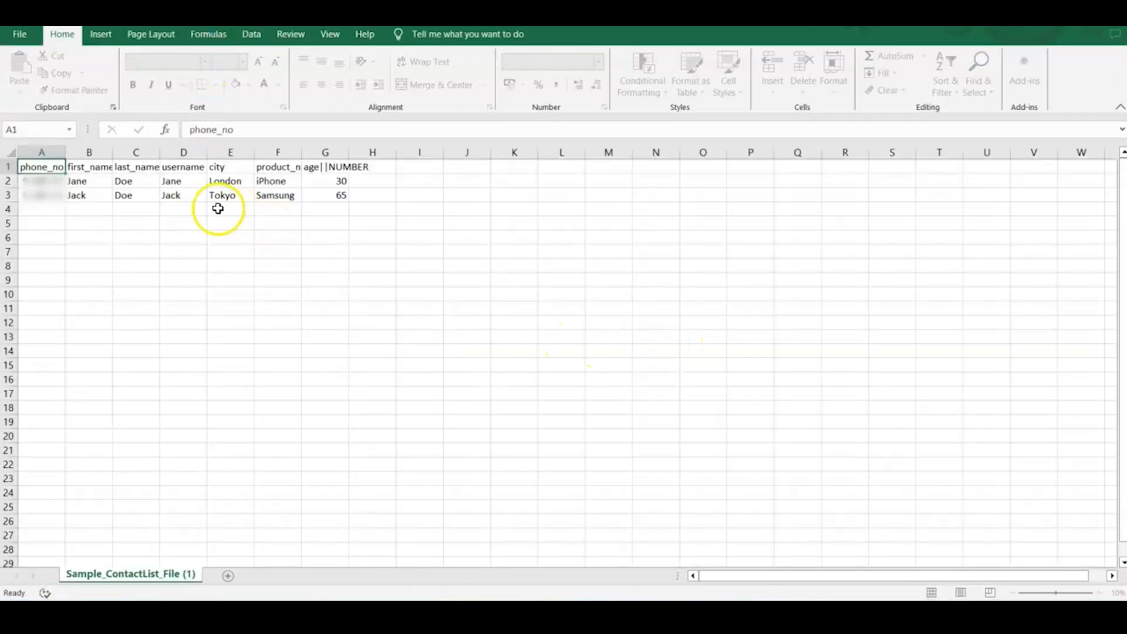
pyautogui.moveTo(50, 170); pyautogui.dragTo(40, 290)
pyautogui.click(103, 171)
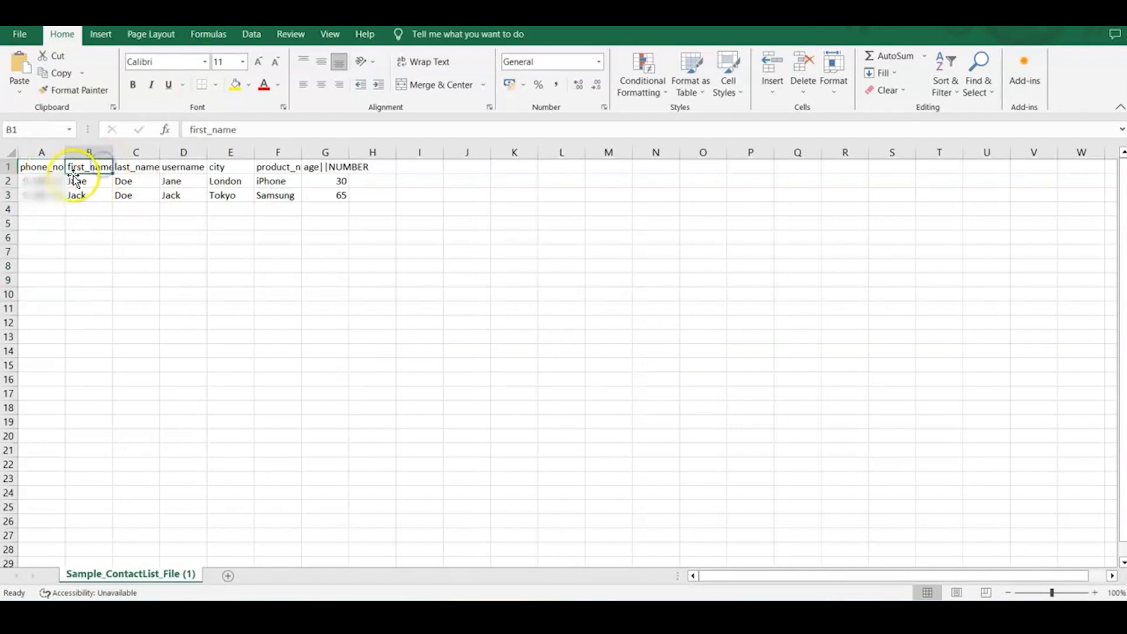
pyautogui.click(9, 166)
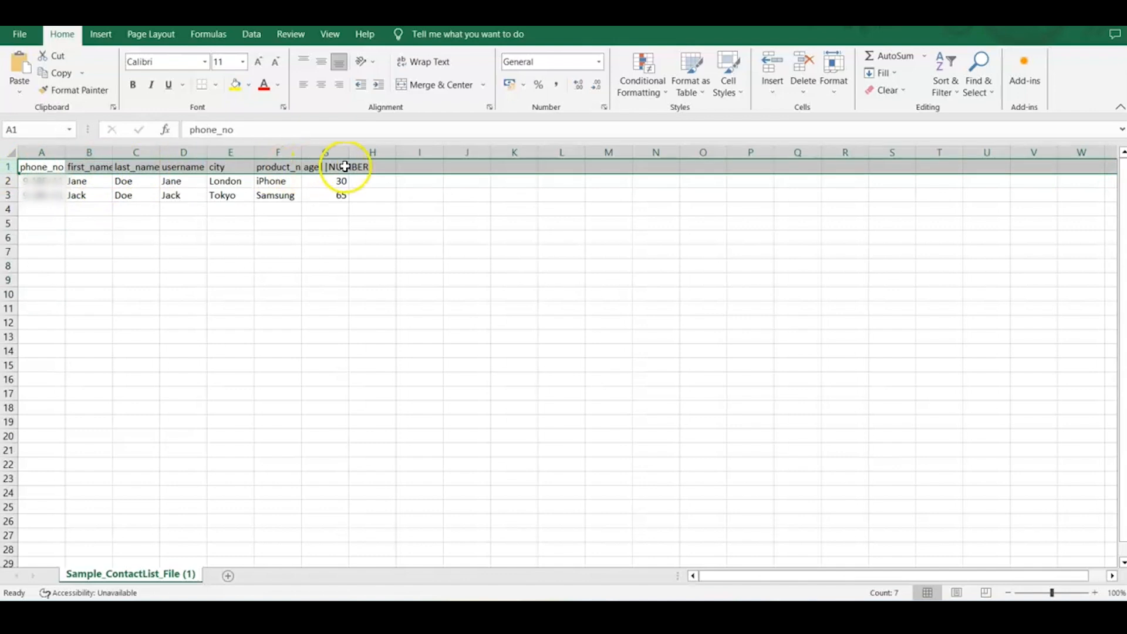
pyautogui.moveTo(47, 171); pyautogui.dragTo(41, 181)
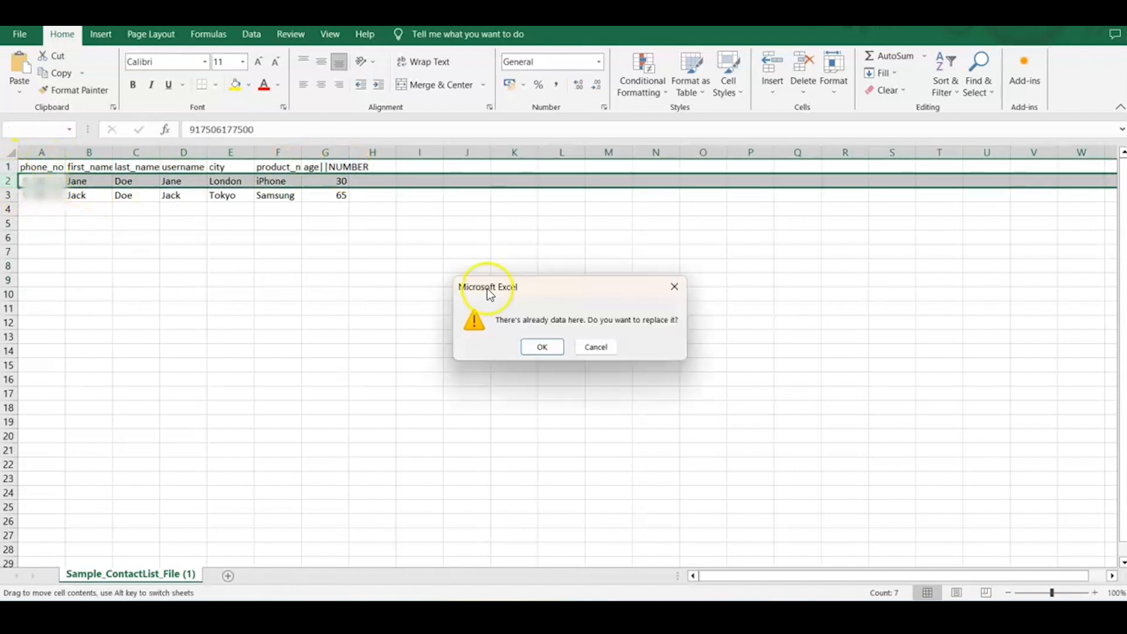
pyautogui.click(537, 345)
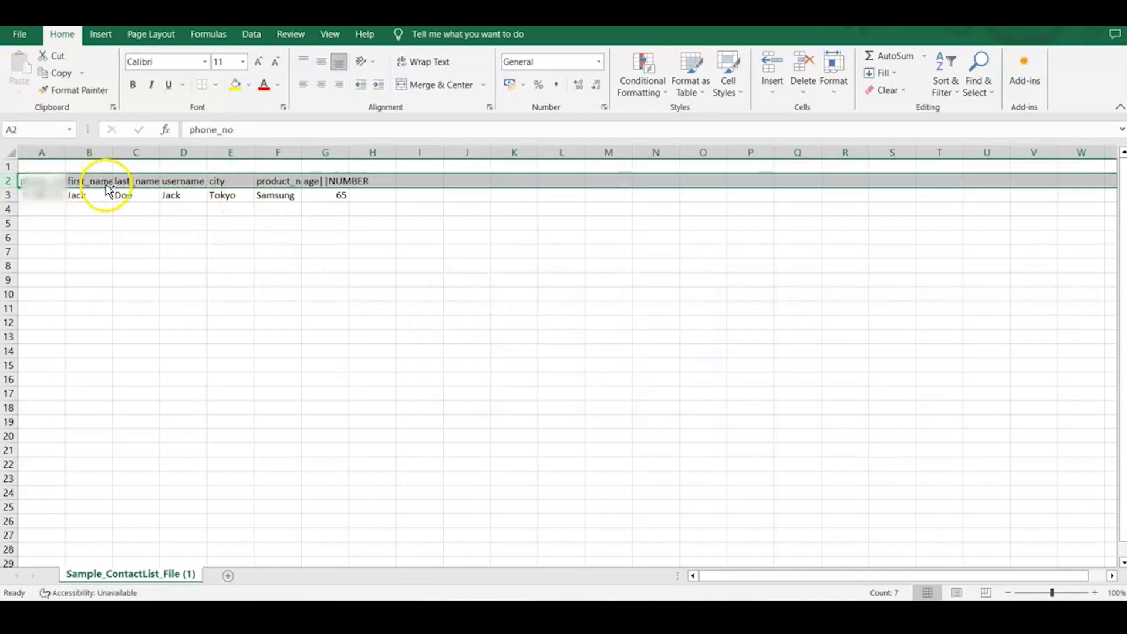
pyautogui.hotkey('ctrl', 'z')
pyautogui.moveTo(93, 174); pyautogui.dragTo(89, 181)
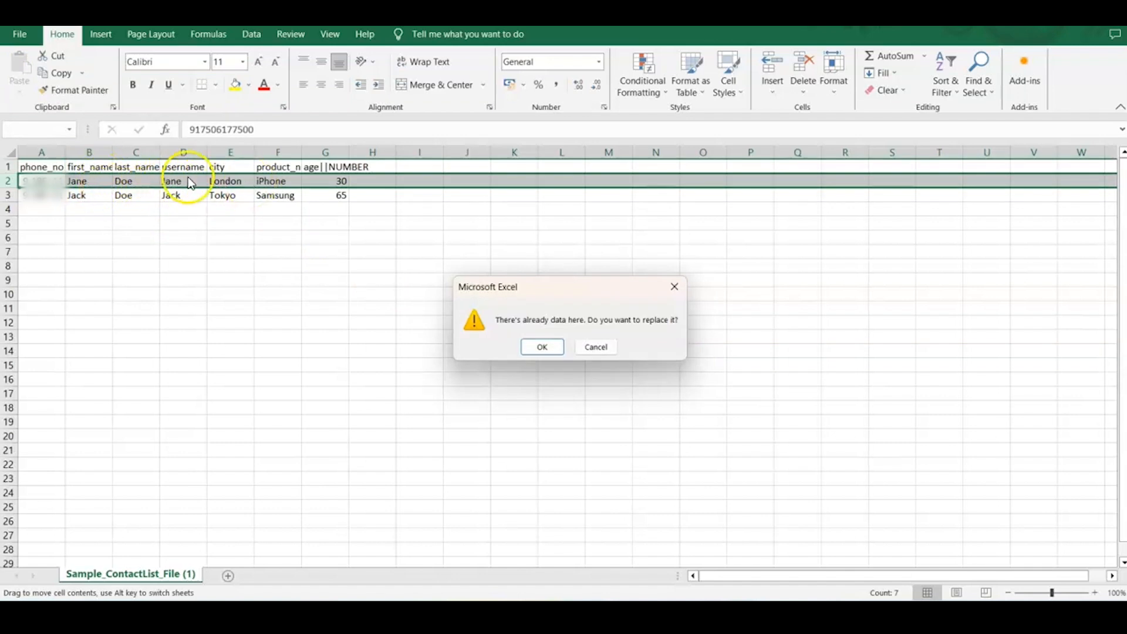
pyautogui.click(674, 287)
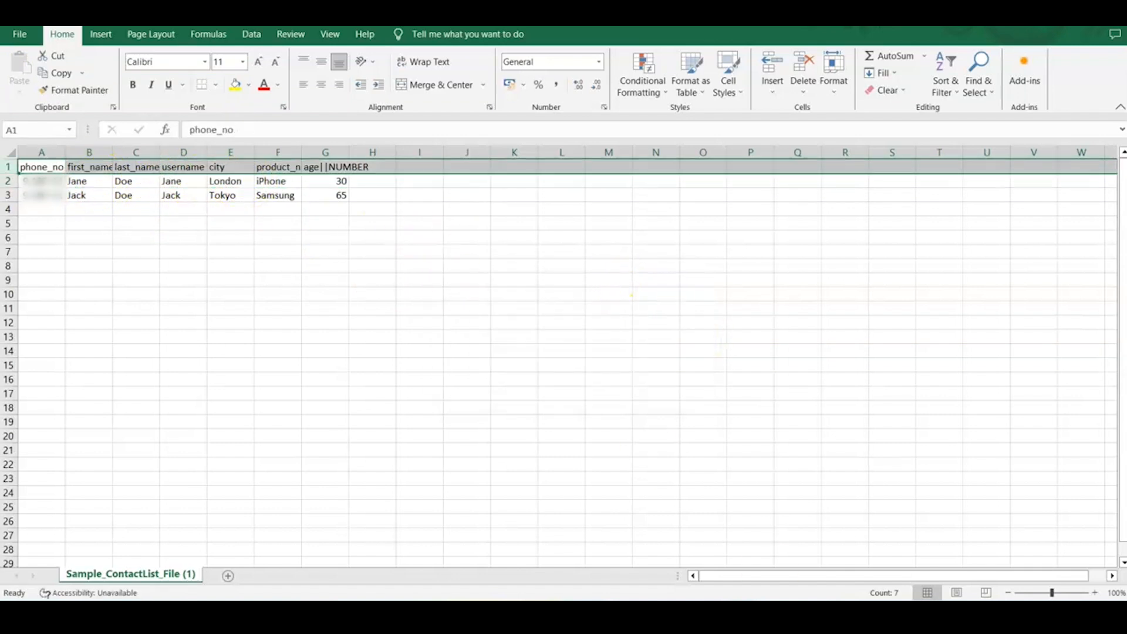
# Switch to the testing contact workbook and enter the contact's first name in cell B2.
pyautogui.moveTo(827, 616)
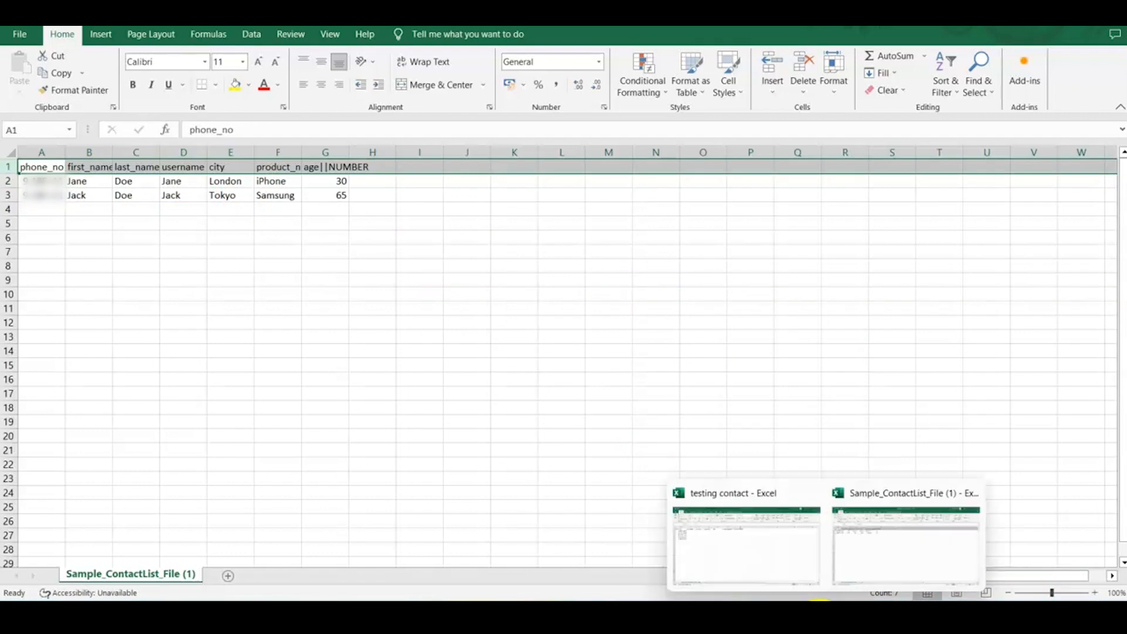
pyautogui.click(738, 561)
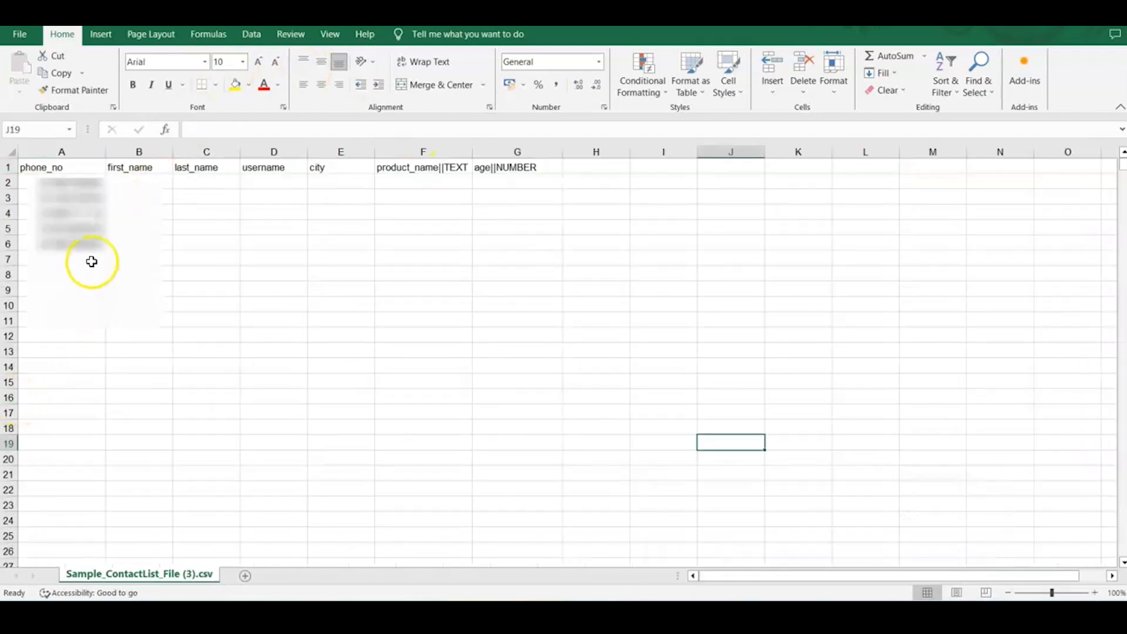
pyautogui.click(152, 191)
pyautogui.click(161, 184)
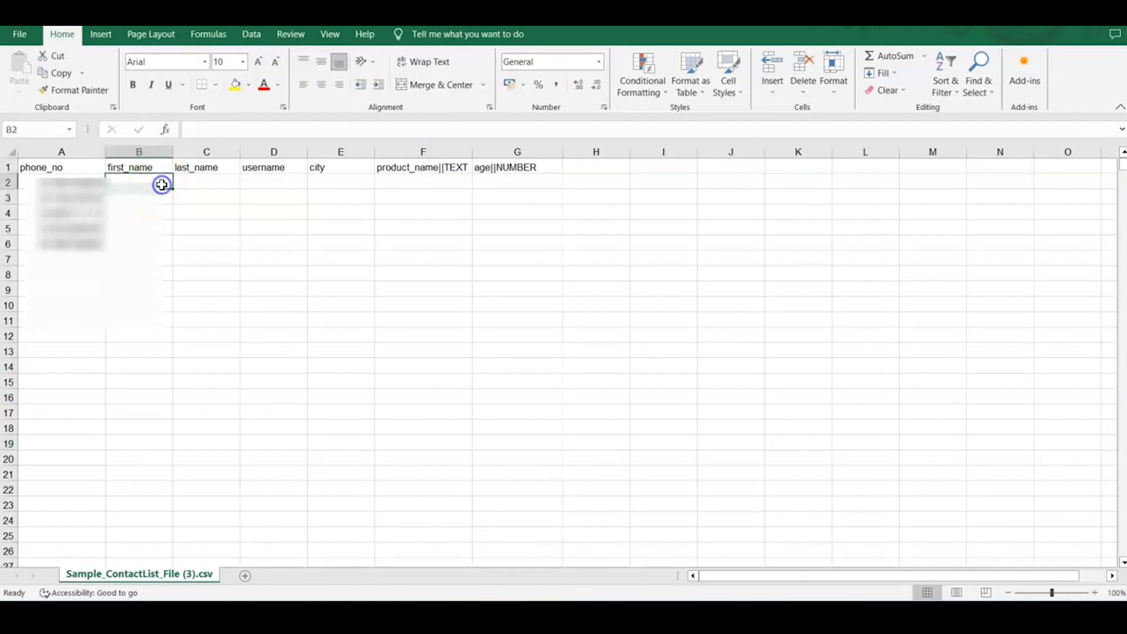
pyautogui.write('Amandeep')
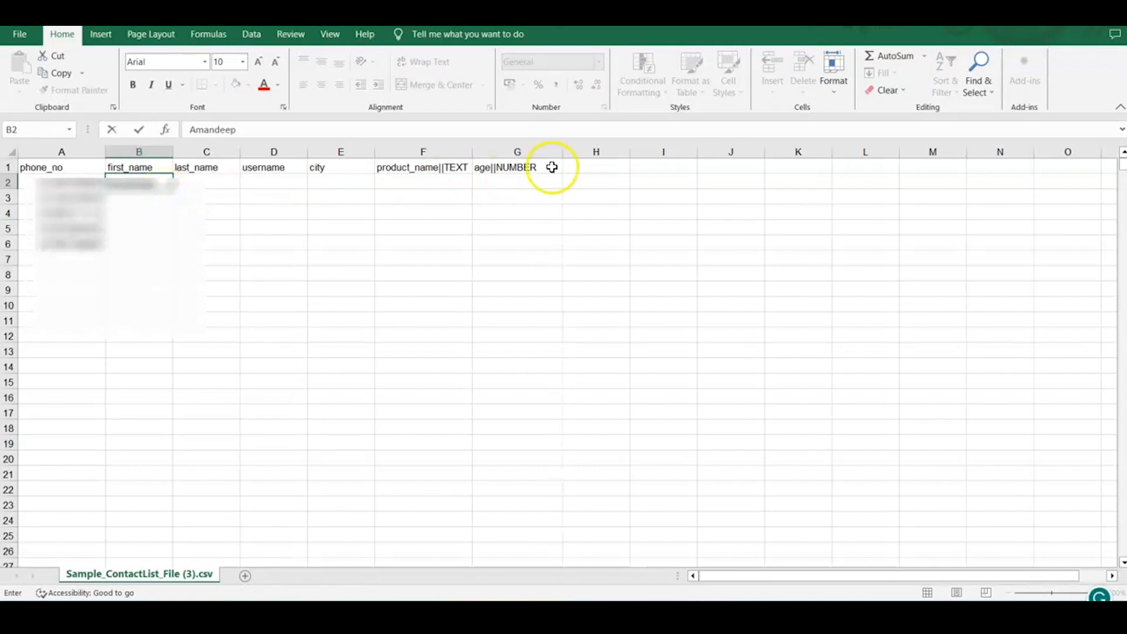
# Leave the Excel workbooks and return to the contact list import form of Telebu Social in the browser.
pyautogui.click(1045, 14)
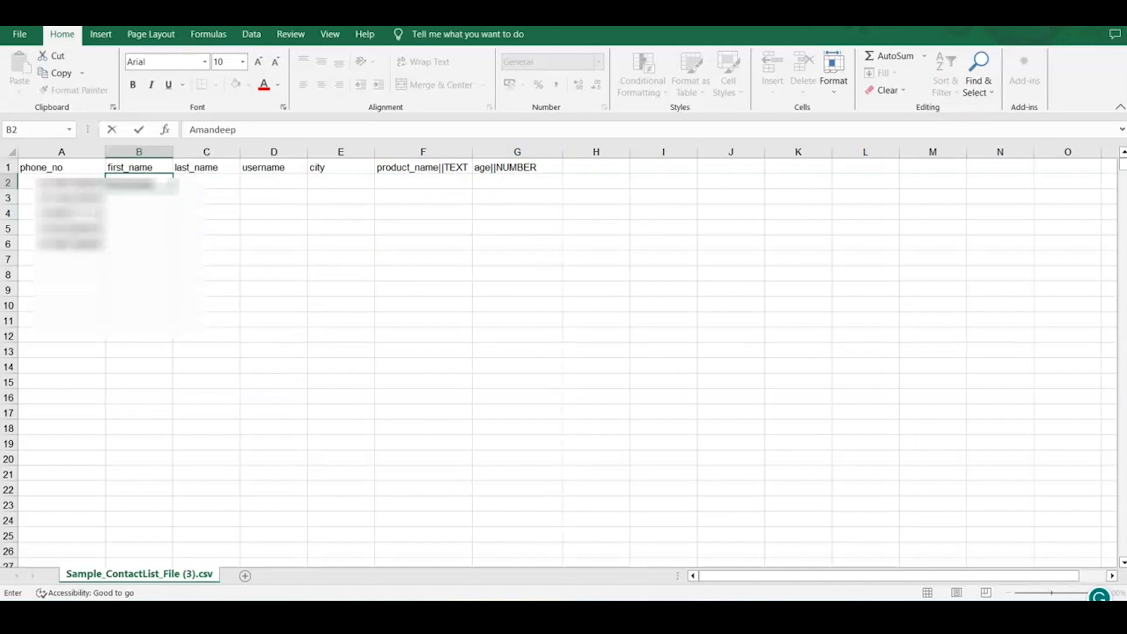
pyautogui.hotkey('shift', 'space')
pyautogui.click(1048, 8)
pyautogui.click(650, 15)
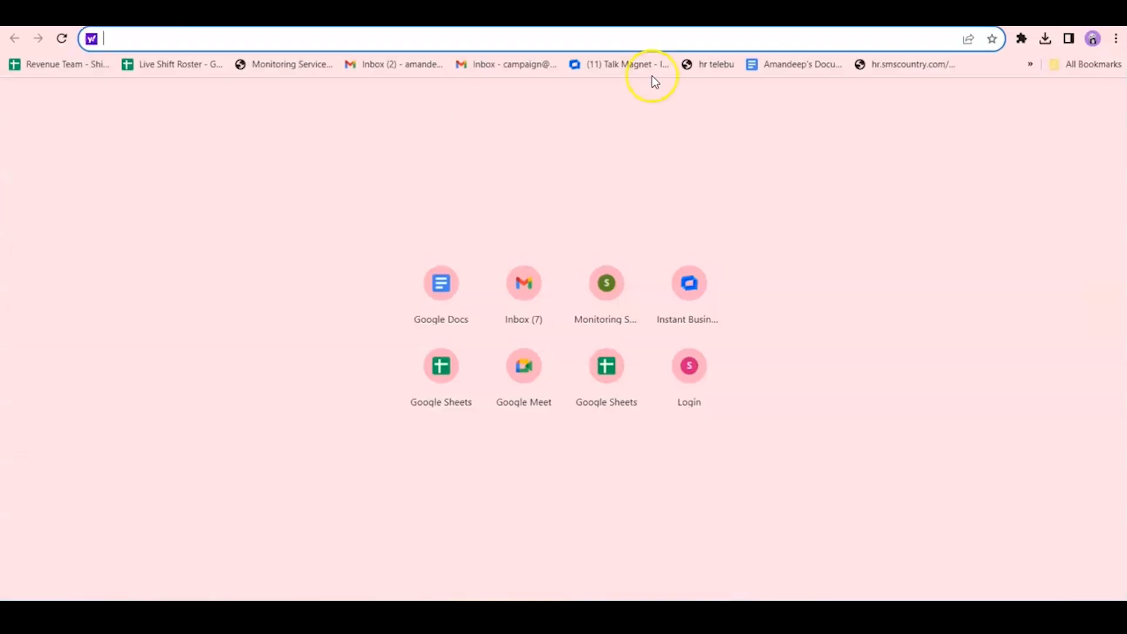
pyautogui.click(45, 16)
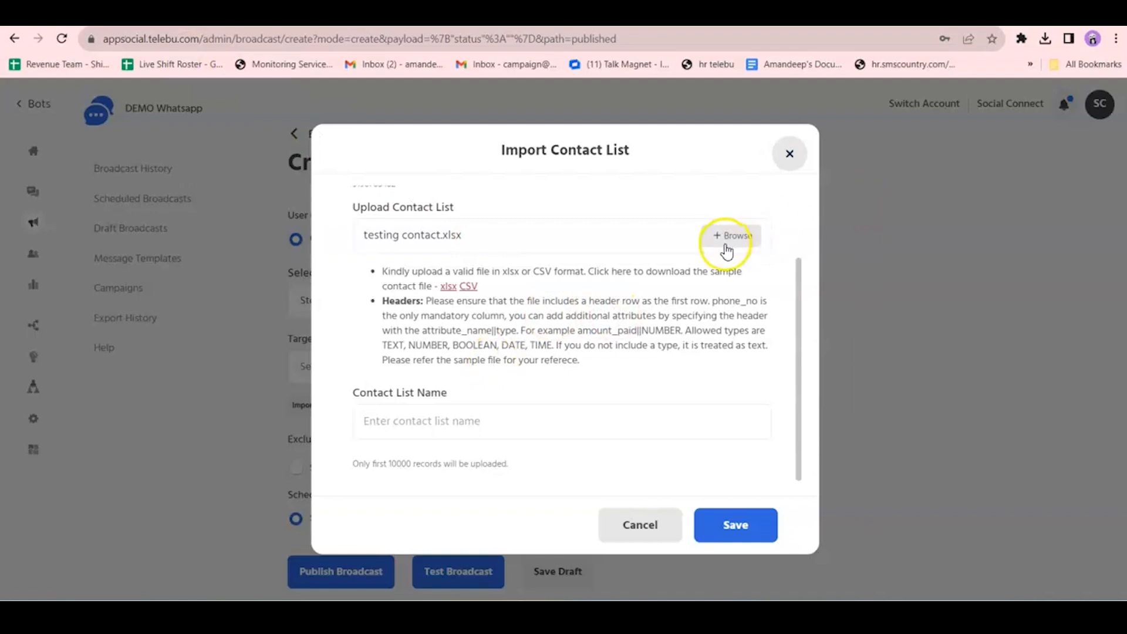
# Name the imported contact list MYFIRSTBROADCAST and save it as the broadcast's target.
pyautogui.click(387, 420)
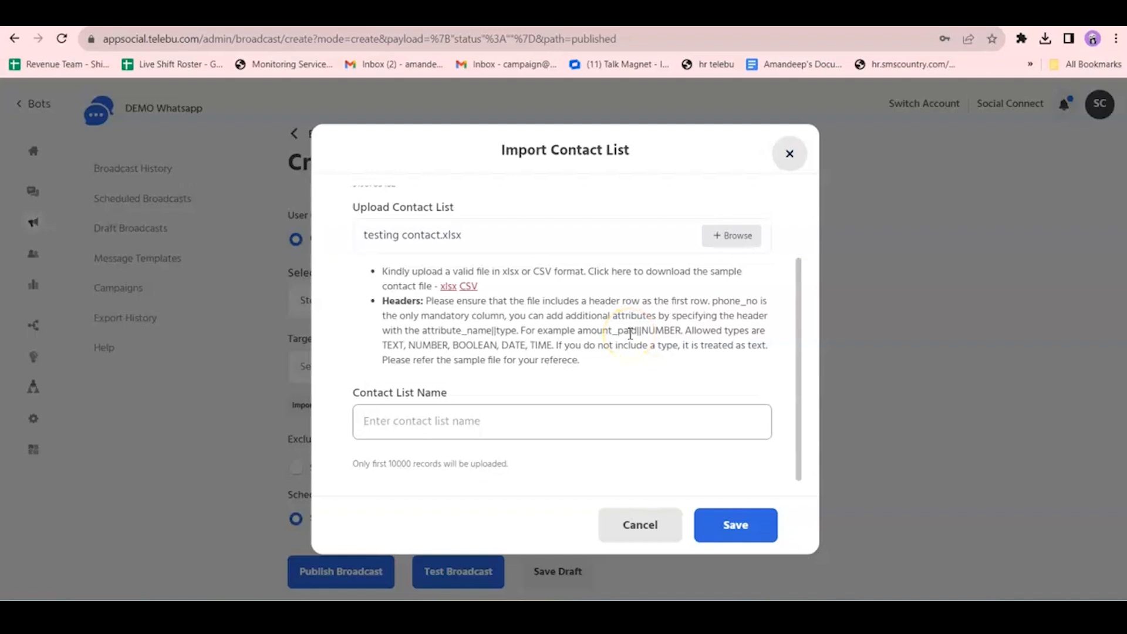
pyautogui.write('MYFIRST')
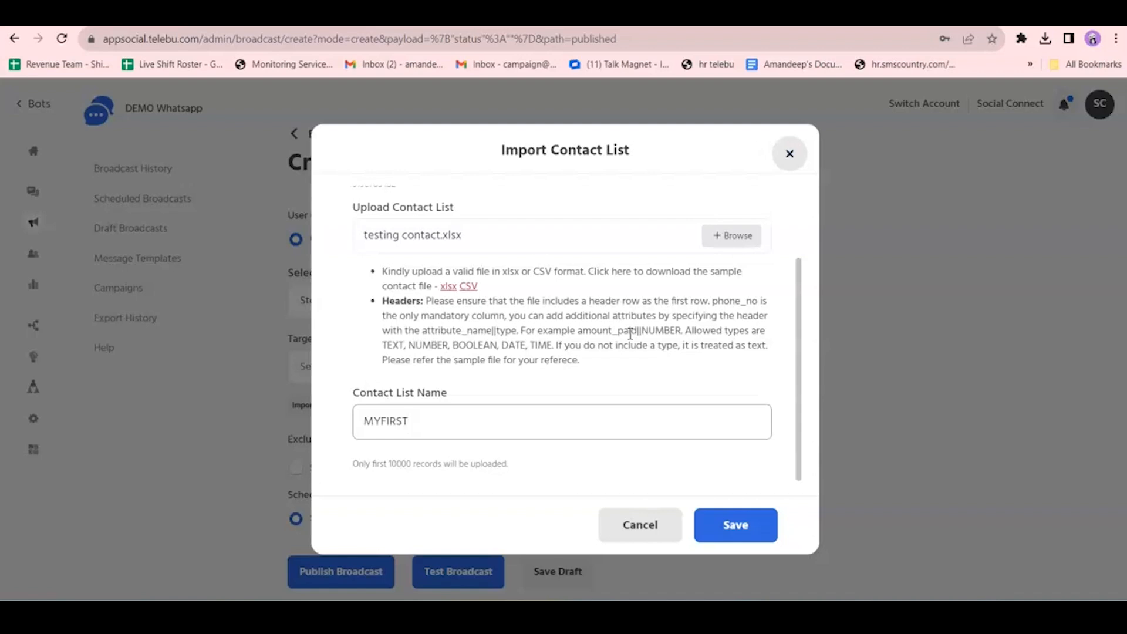
pyautogui.click(608, 343)
pyautogui.write('YFIRSTBROADCASR')
pyautogui.press('BackSpace')
pyautogui.write('T')
pyautogui.click(739, 524)
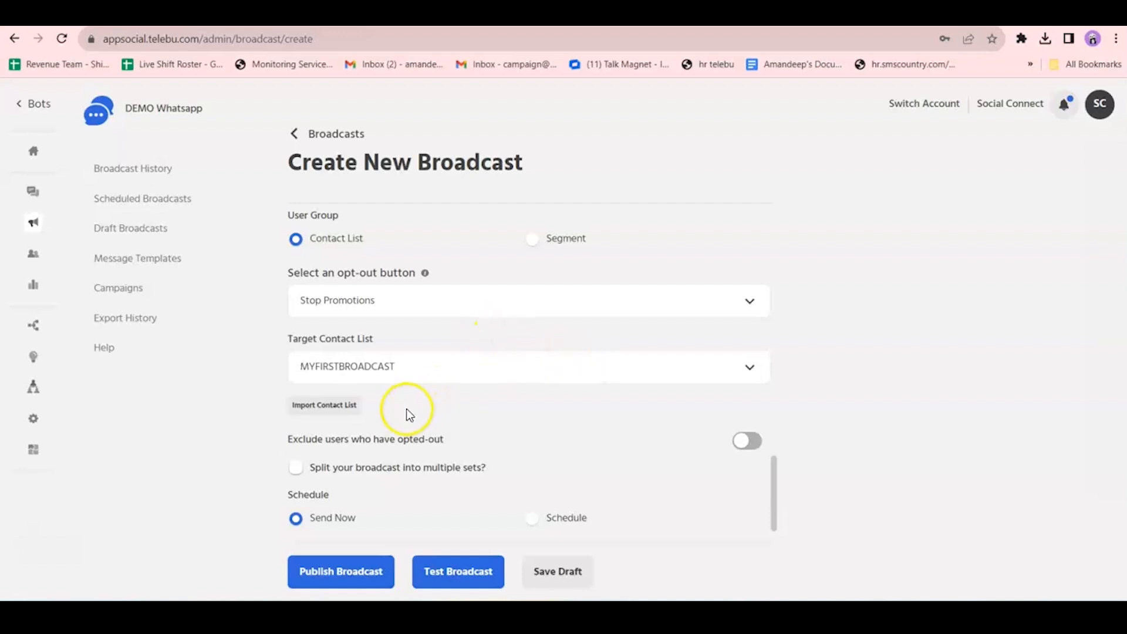
# Review the target contact list, the message preview with its Stop Promotions button, and the option to exclude opted-out users.
pyautogui.moveTo(320, 339); pyautogui.dragTo(384, 342)
pyautogui.scroll(3, 457, 337)
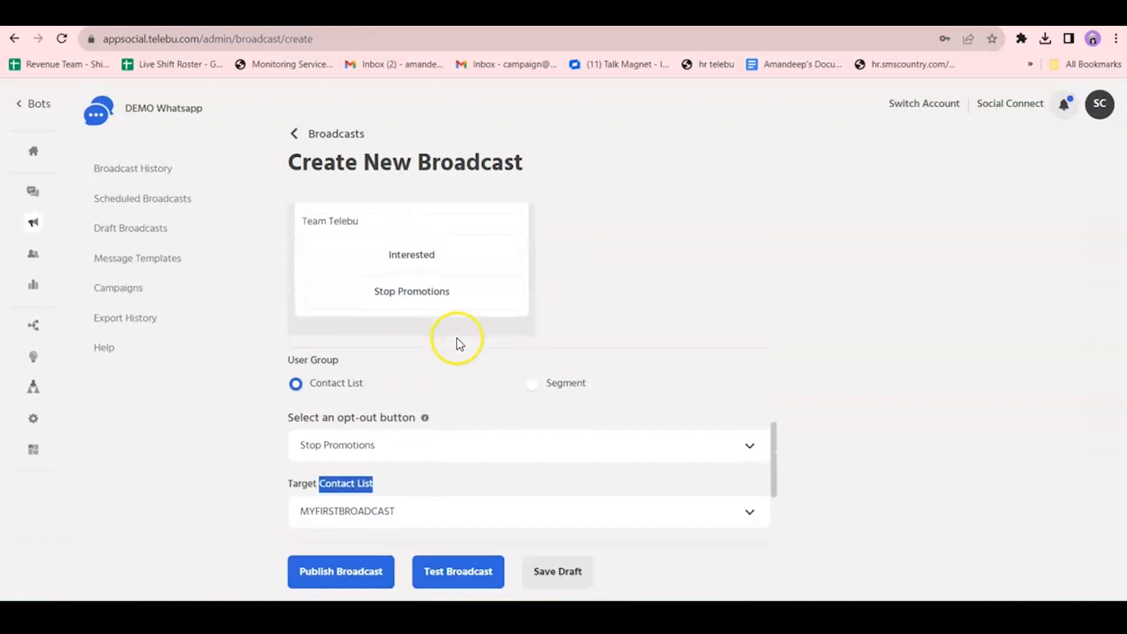
pyautogui.scroll(-3, 457, 337)
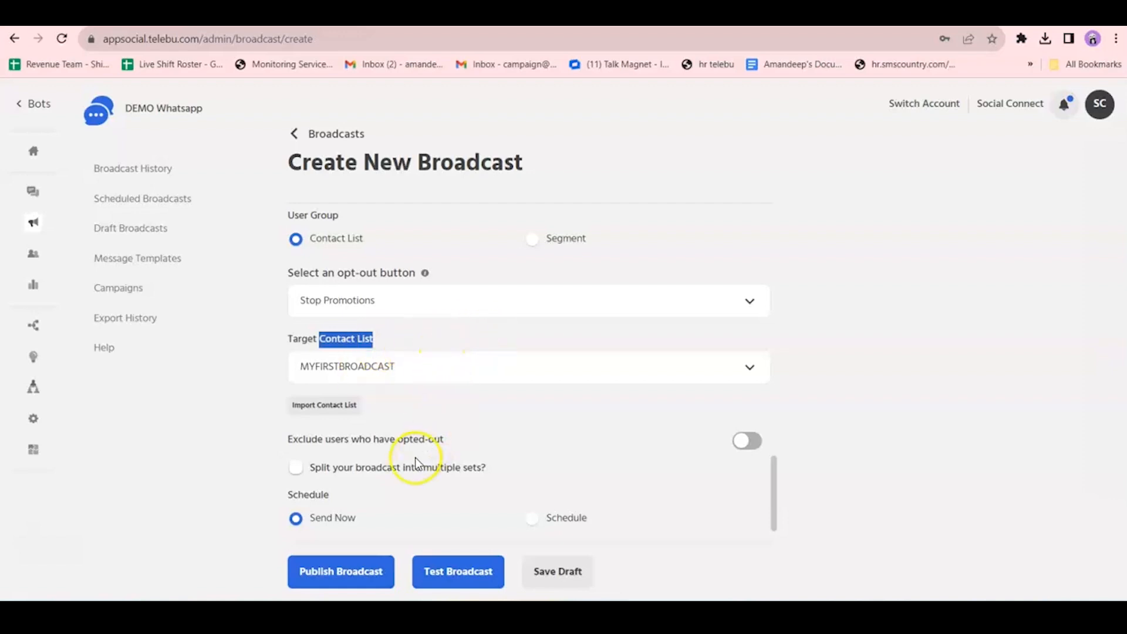
pyautogui.click(357, 456)
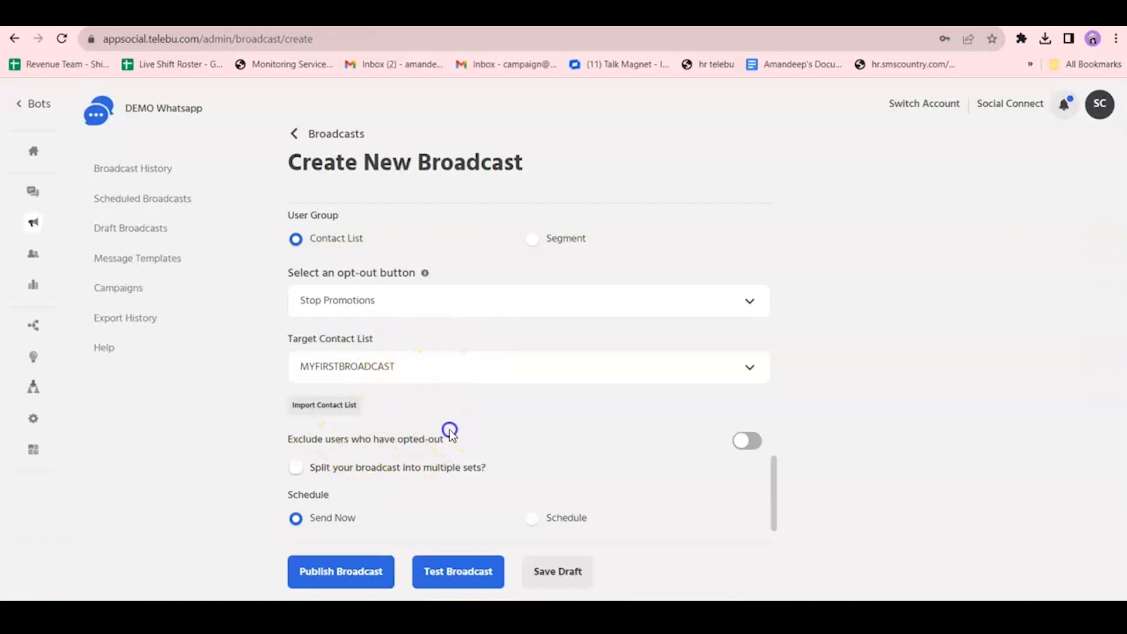
pyautogui.moveTo(286, 440); pyautogui.dragTo(453, 438)
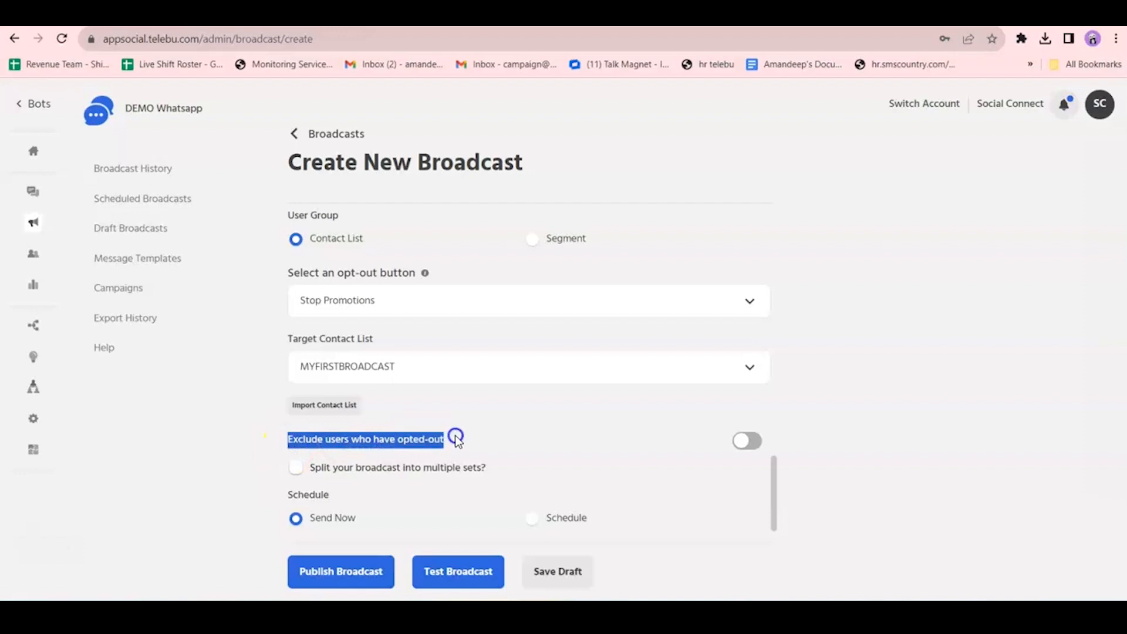
pyautogui.click(461, 441)
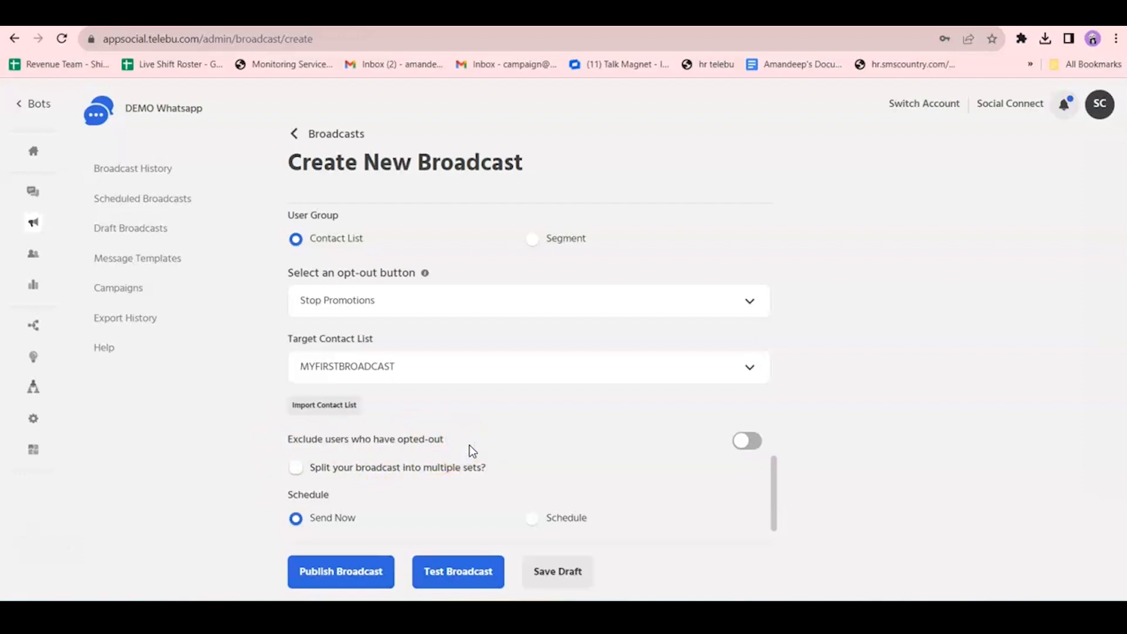
pyautogui.scroll(5, 470, 451)
pyautogui.scroll(-2, 468, 451)
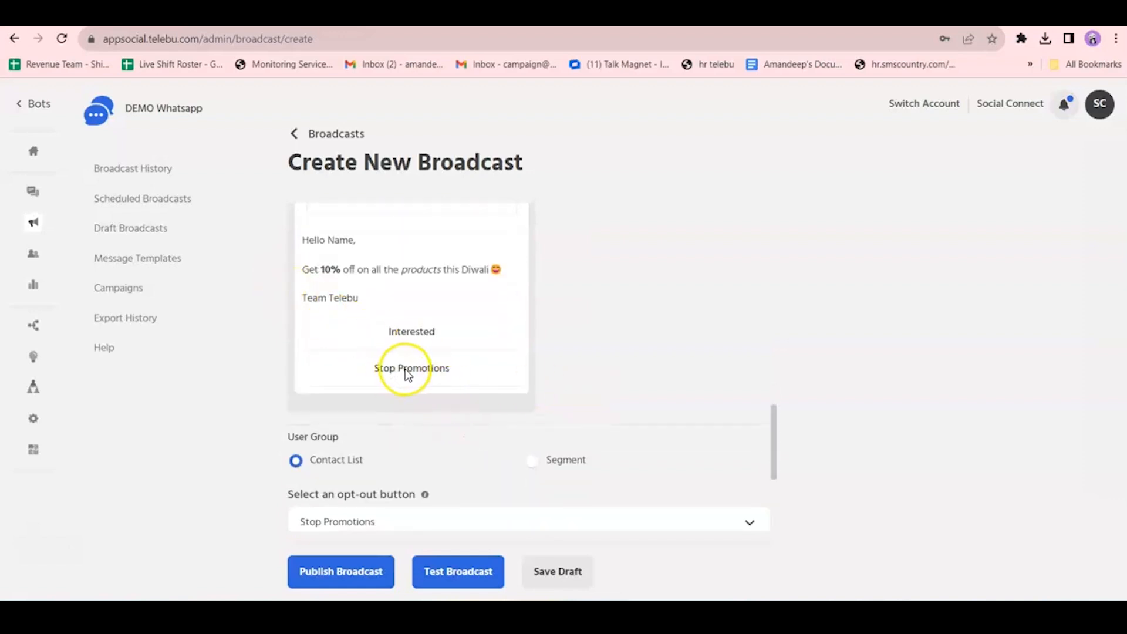
pyautogui.scroll(-4, 407, 374)
# Turn on the exclusion of opted-out users, compare it with the Stop Promotions button in the preview, and turn it off again.
pyautogui.click(741, 443)
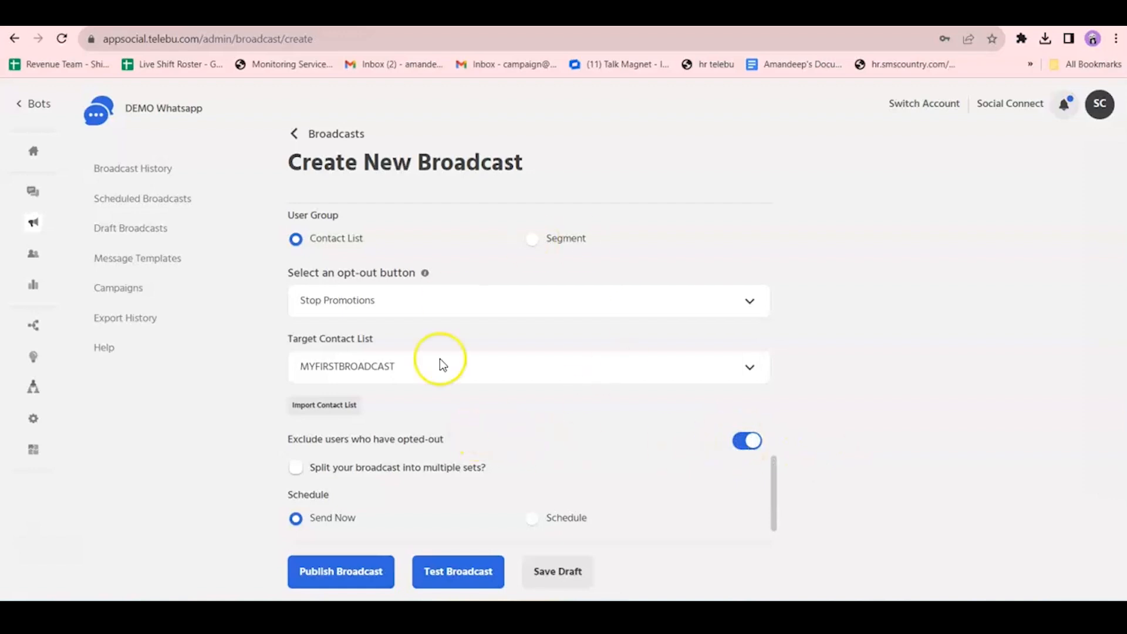
pyautogui.scroll(3, 587, 356)
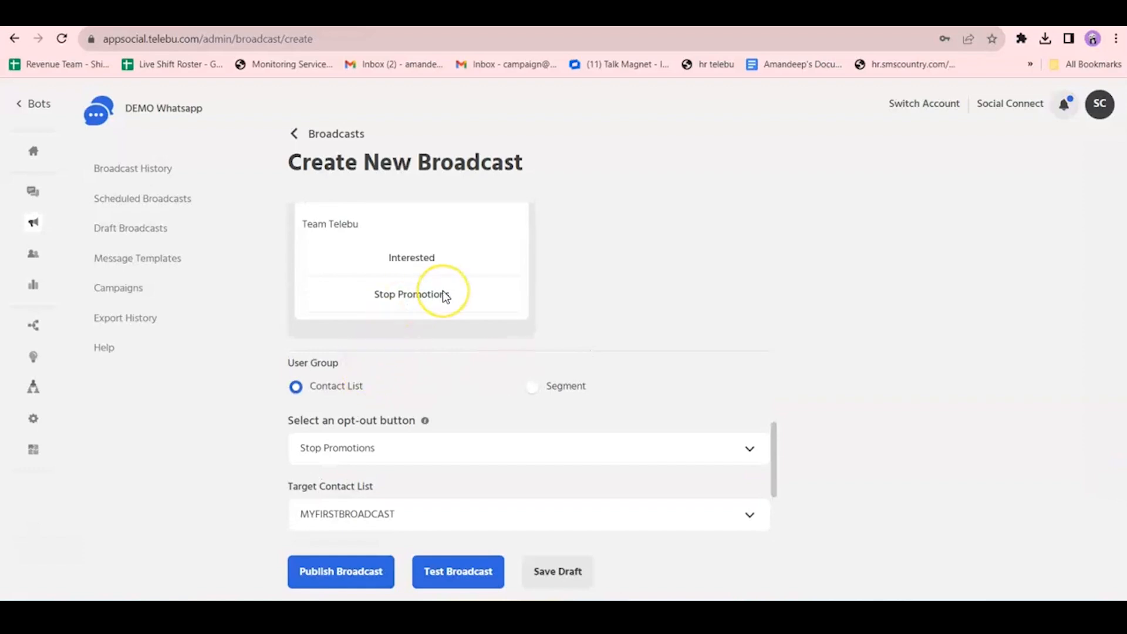
pyautogui.scroll(-3, 447, 291)
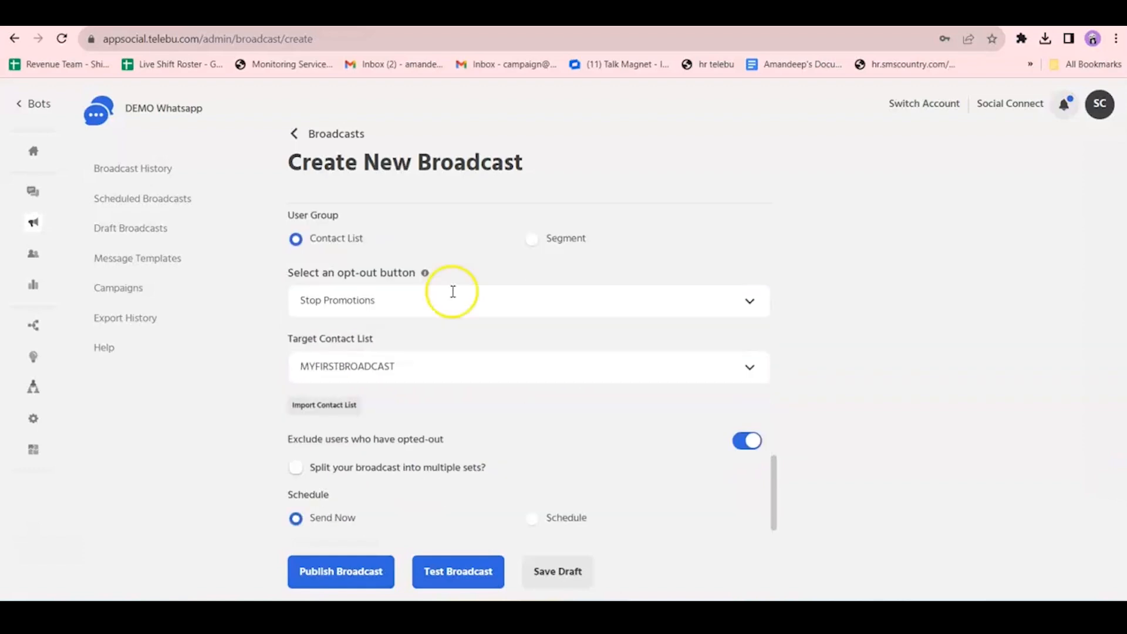
pyautogui.click(743, 445)
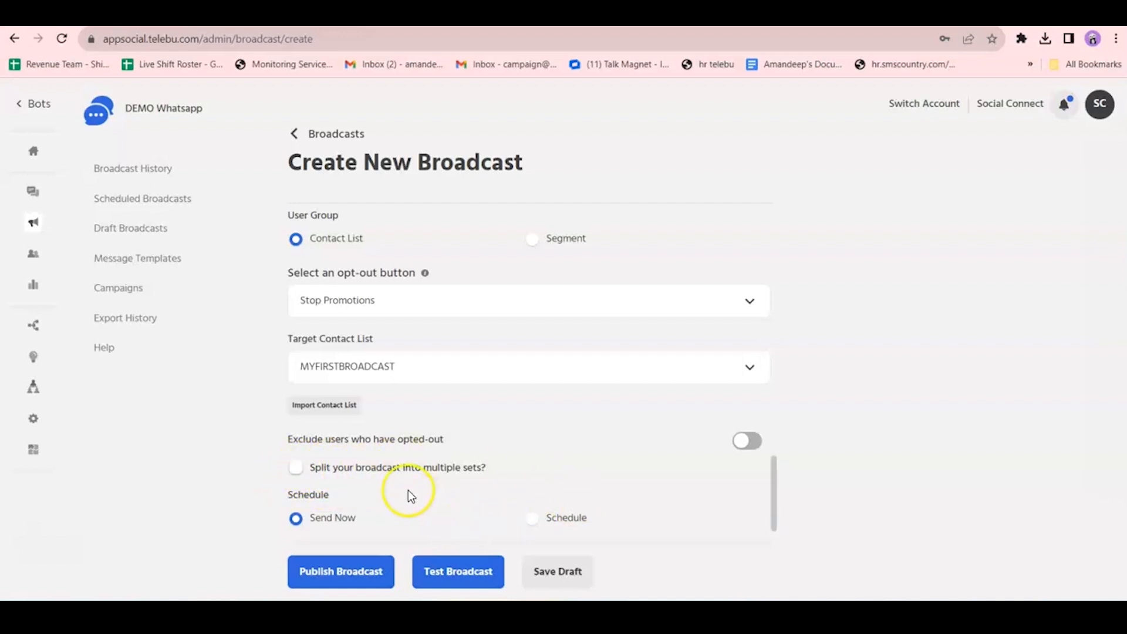
# Enable splitting the broadcast into multiple sets to view the first set's schedule fields, and disable it again.
pyautogui.click(296, 468)
pyautogui.scroll(-2, 347, 459)
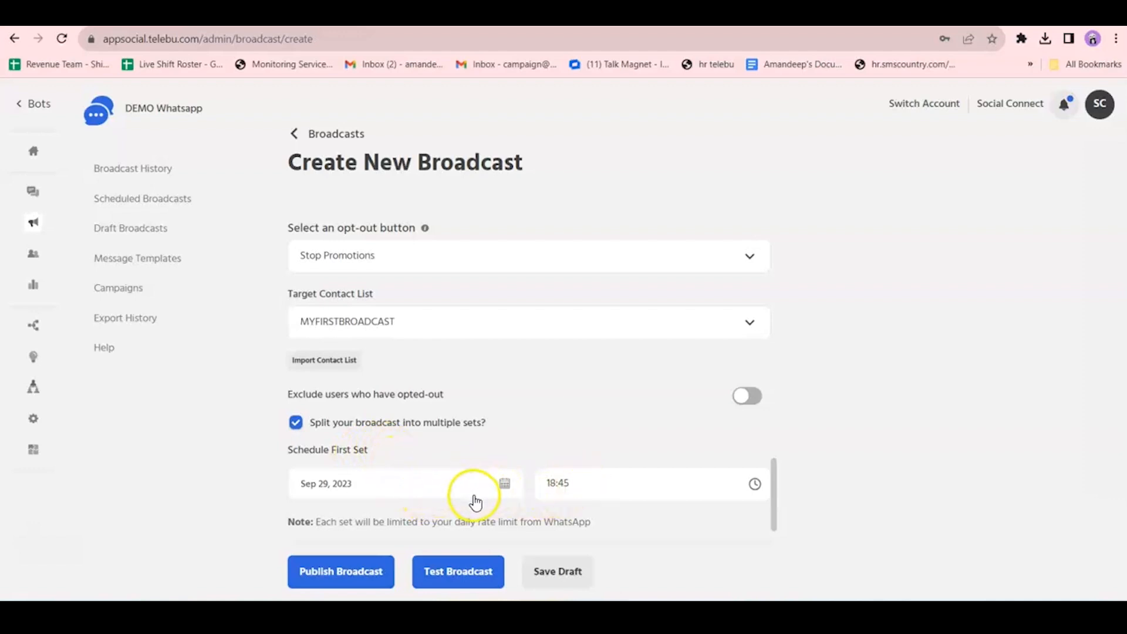
pyautogui.click(297, 427)
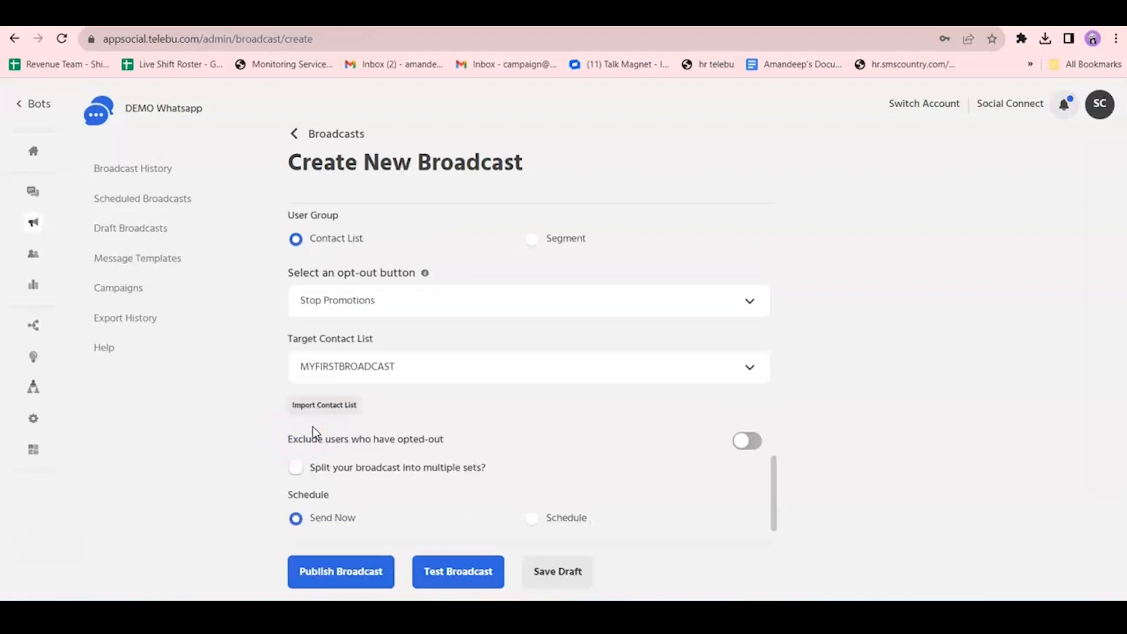
# Switch the broadcast to Schedule to view its repetition, date and time fields, and set it back to Send Now.
pyautogui.doubleClick(323, 496)
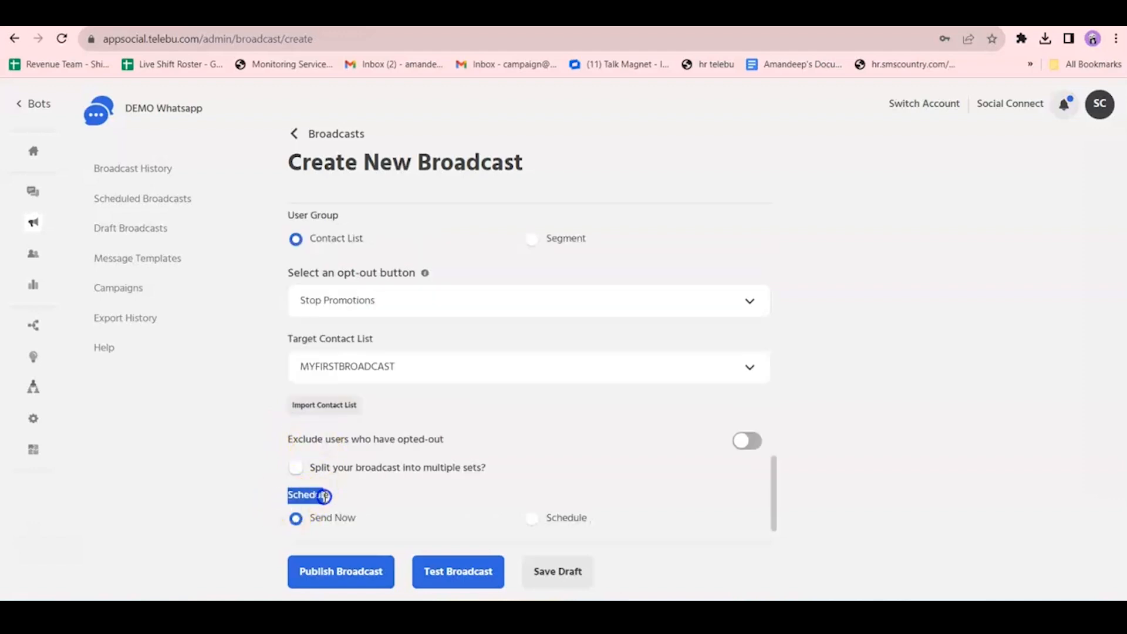
pyautogui.click(310, 524)
pyautogui.moveTo(312, 528); pyautogui.dragTo(397, 524)
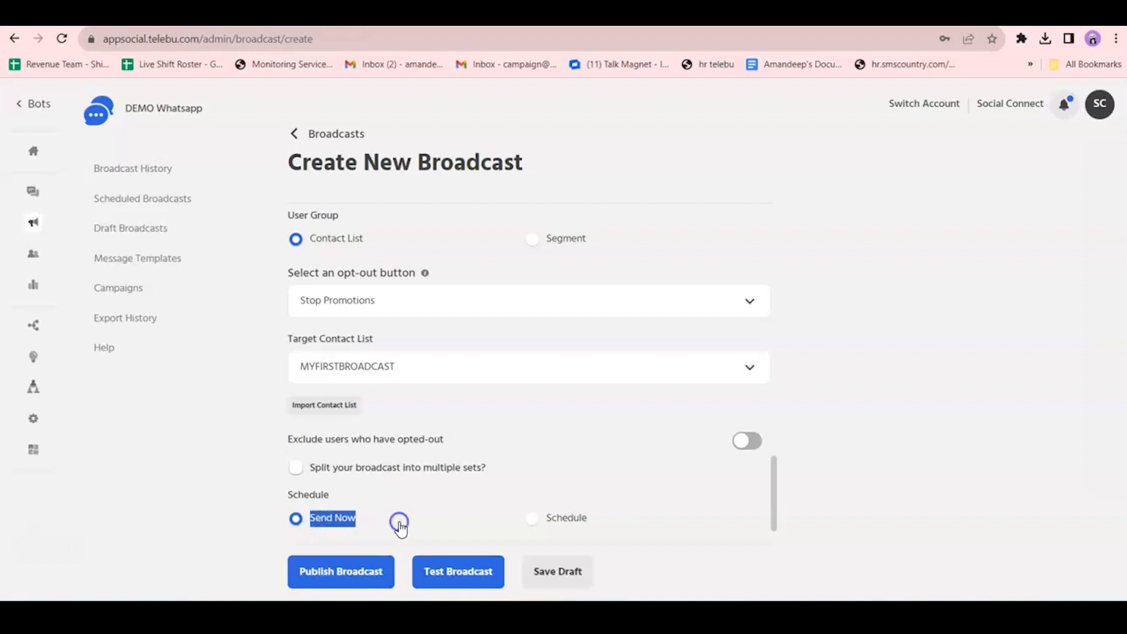
pyautogui.click(532, 519)
pyautogui.scroll(-1, 536, 525)
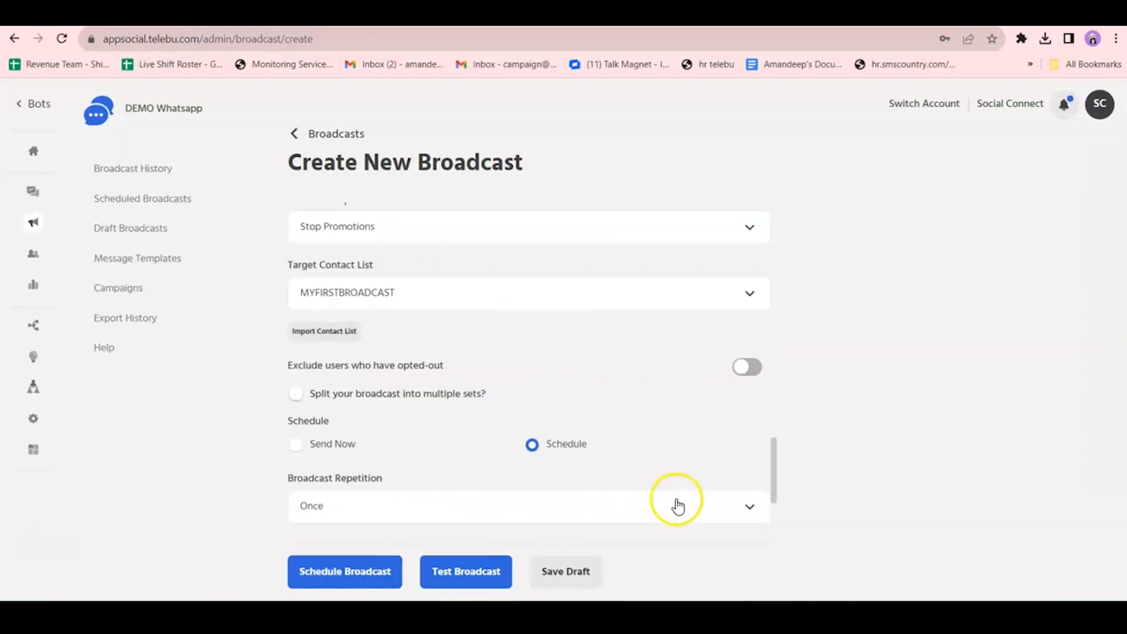
pyautogui.scroll(-2, 681, 506)
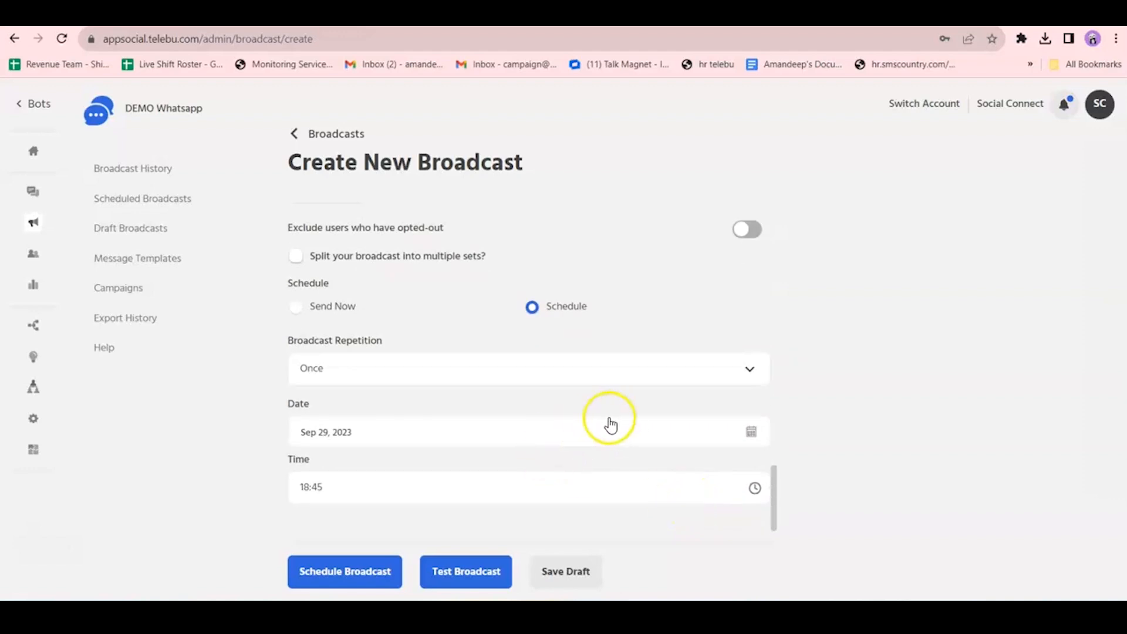
pyautogui.click(754, 432)
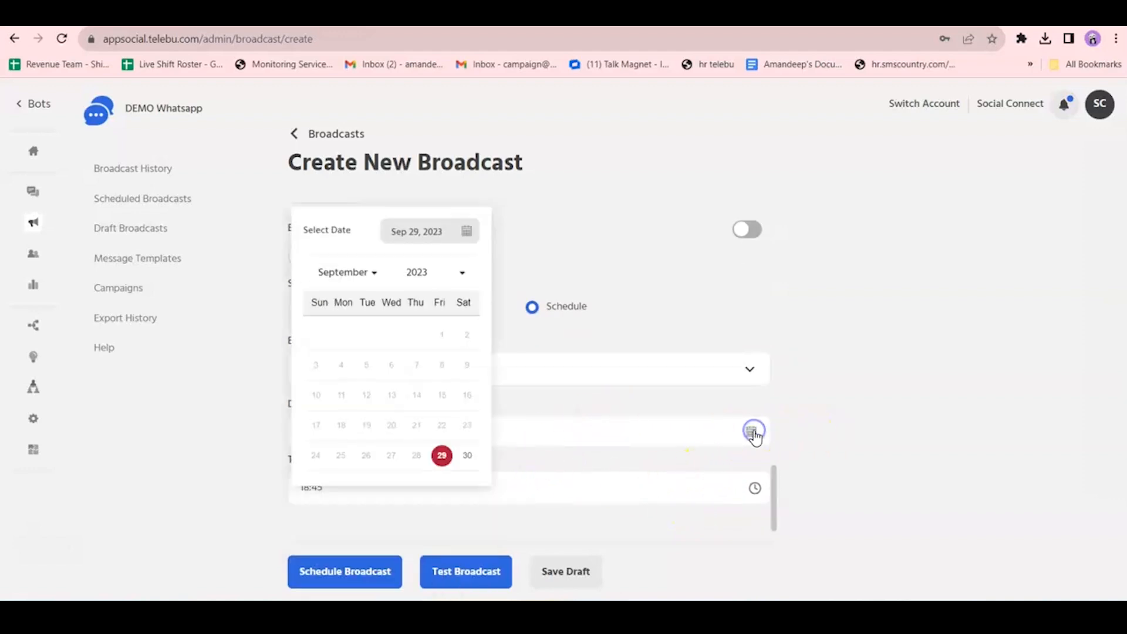
pyautogui.click(704, 321)
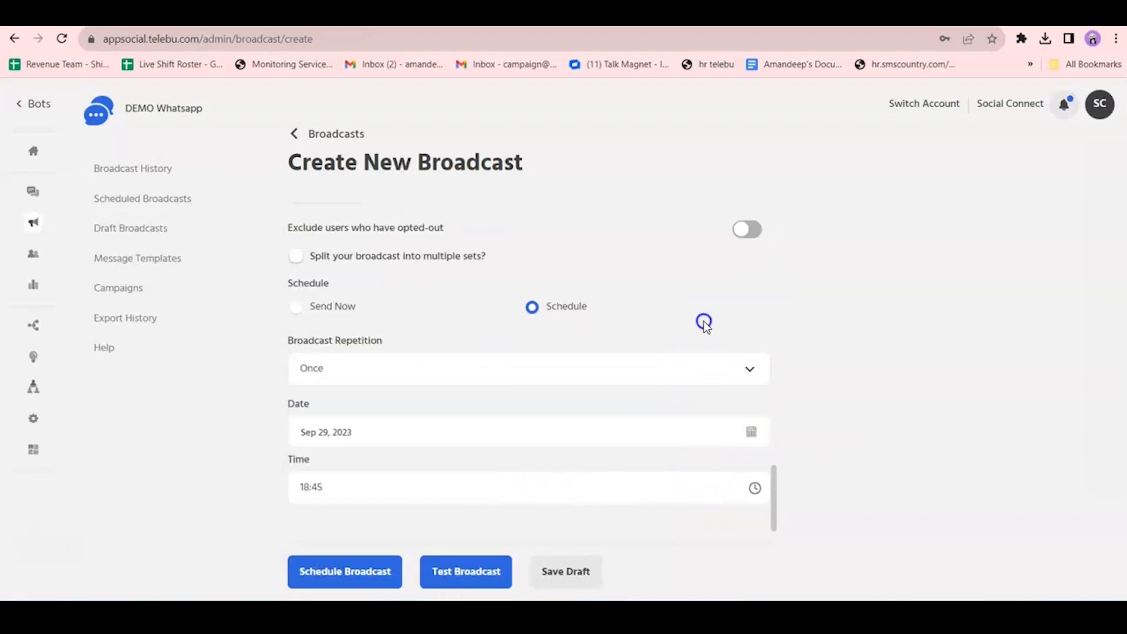
pyautogui.click(298, 306)
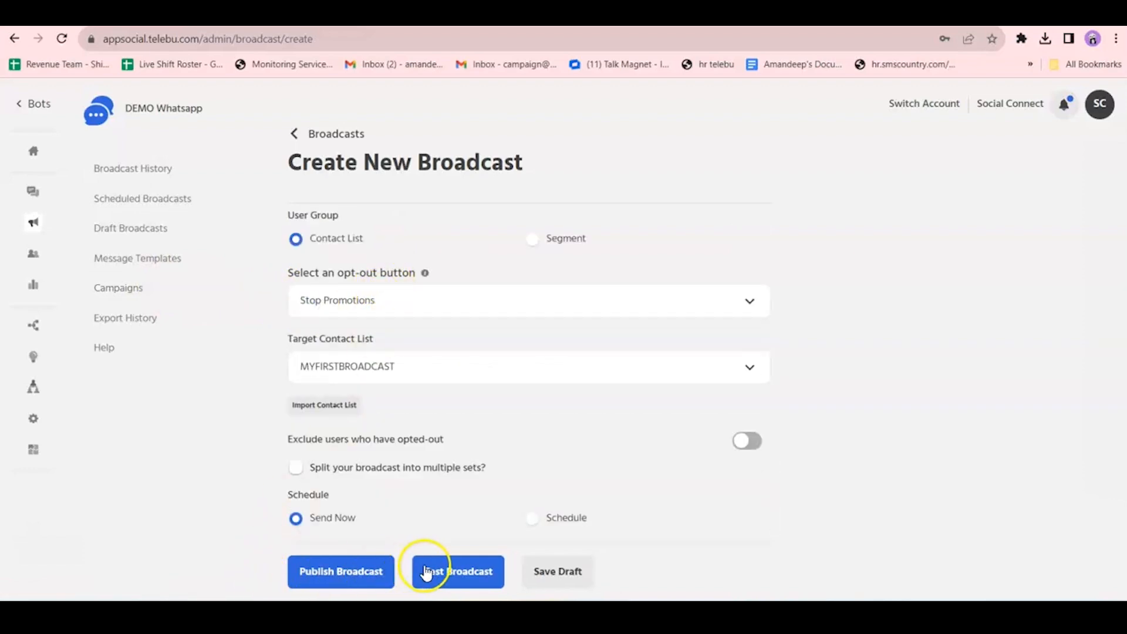
# Start a test broadcast and set the recipient's country code to IN +91.
pyautogui.click(463, 570)
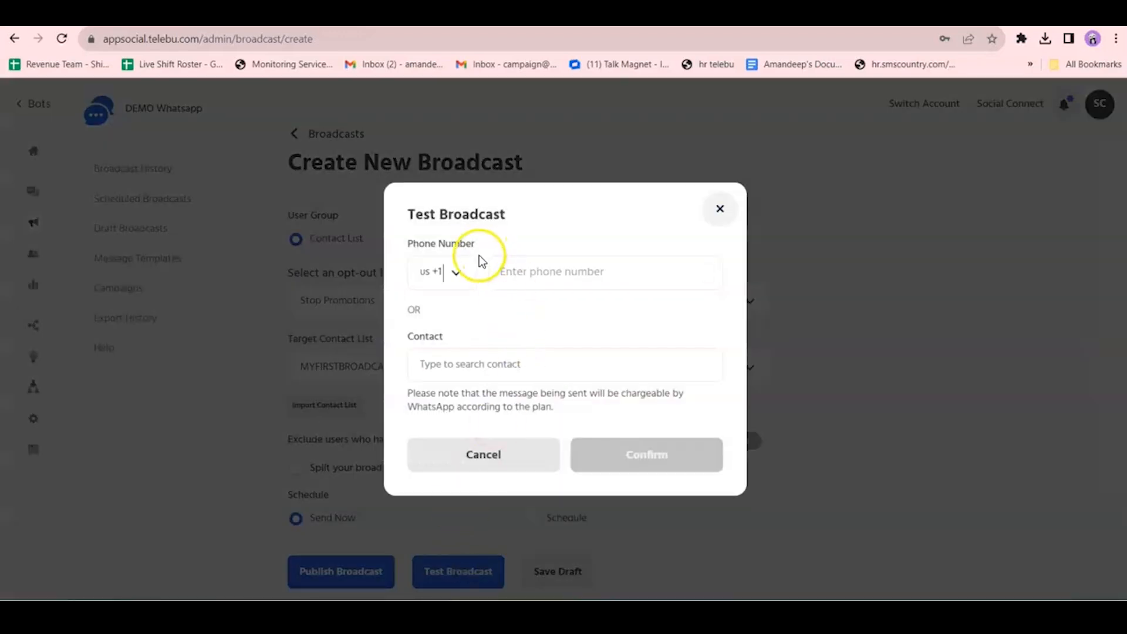
pyautogui.click(479, 256)
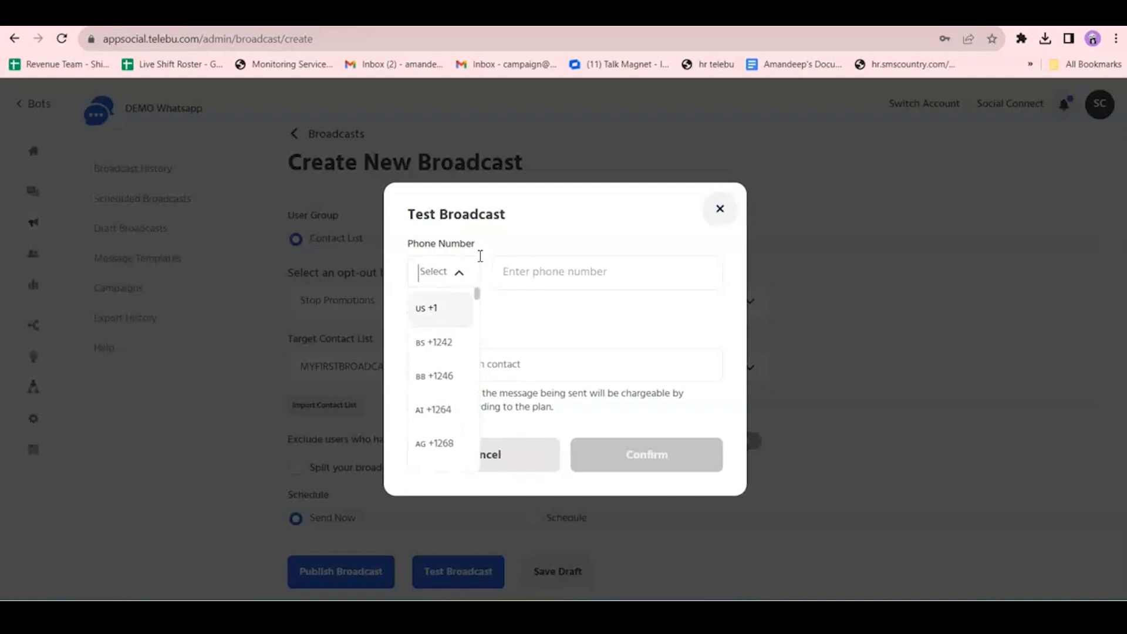
pyautogui.write('IN')
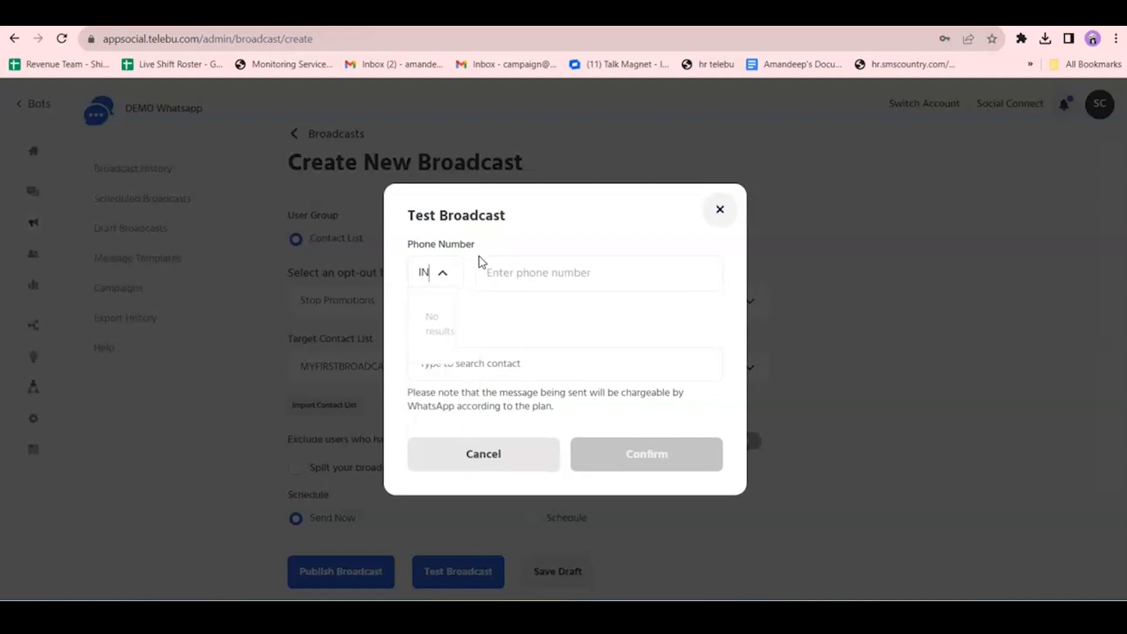
pyautogui.press('BackSpace')
pyautogui.press('BackSpace')
pyautogui.write('91')
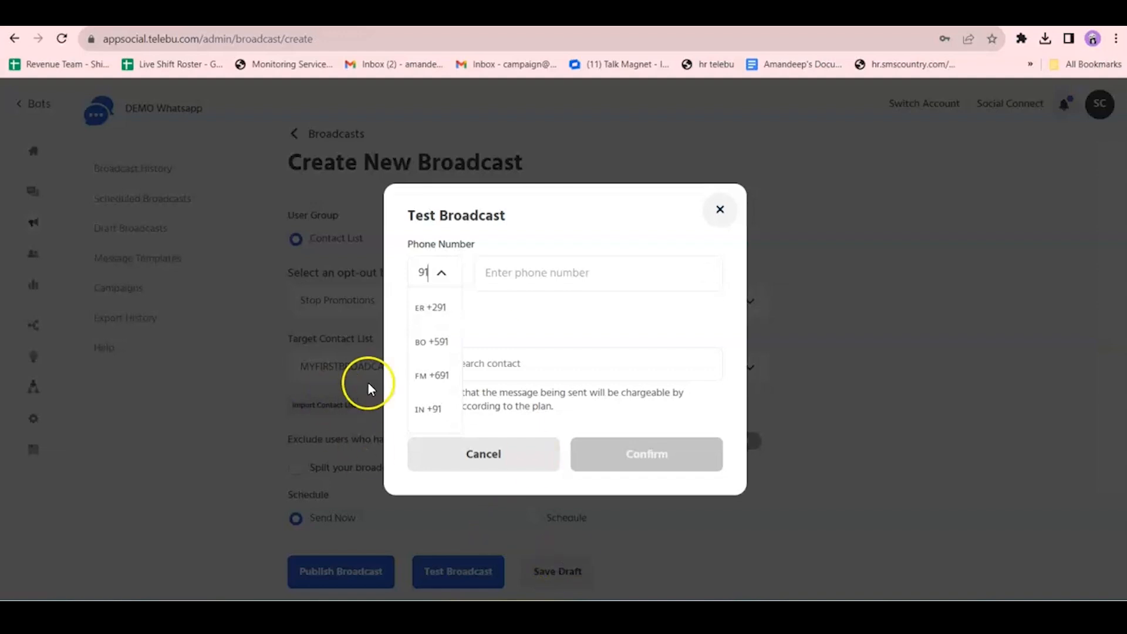
pyautogui.click(419, 405)
# Enter the test recipient's phone number and send the test broadcast.
pyautogui.click(513, 276)
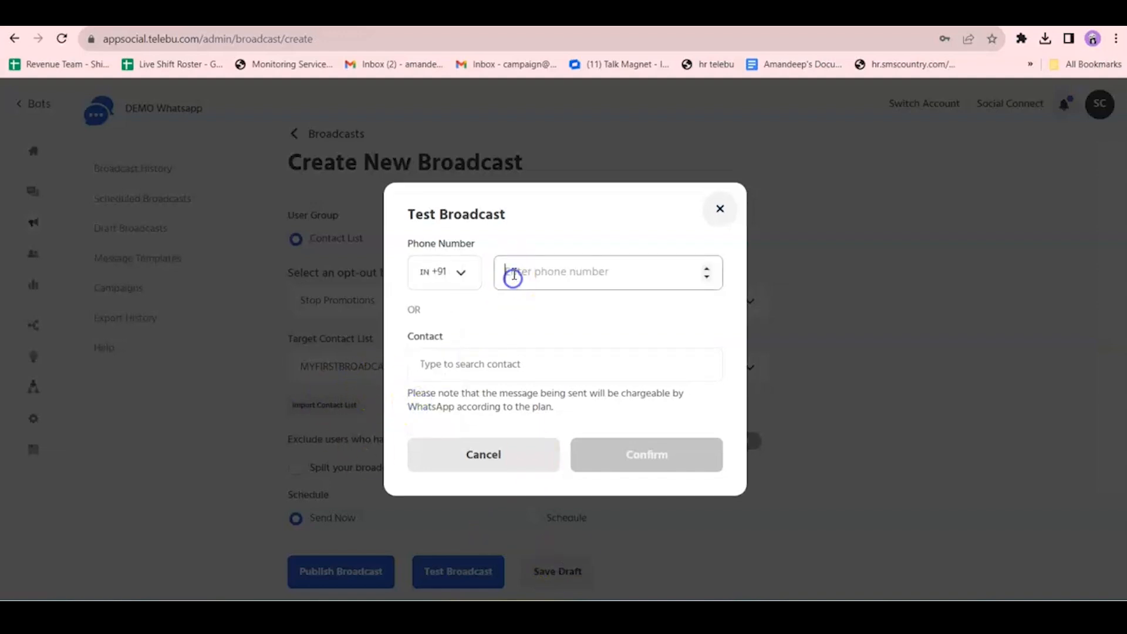
pyautogui.hotkey('ctrl', 'v')
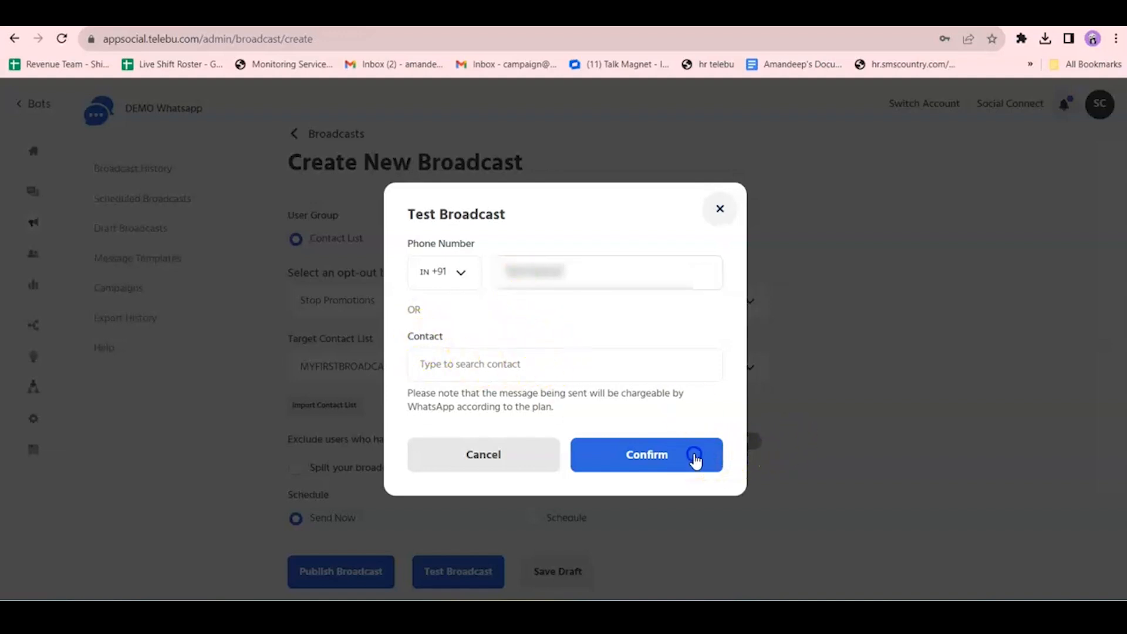
pyautogui.click(695, 456)
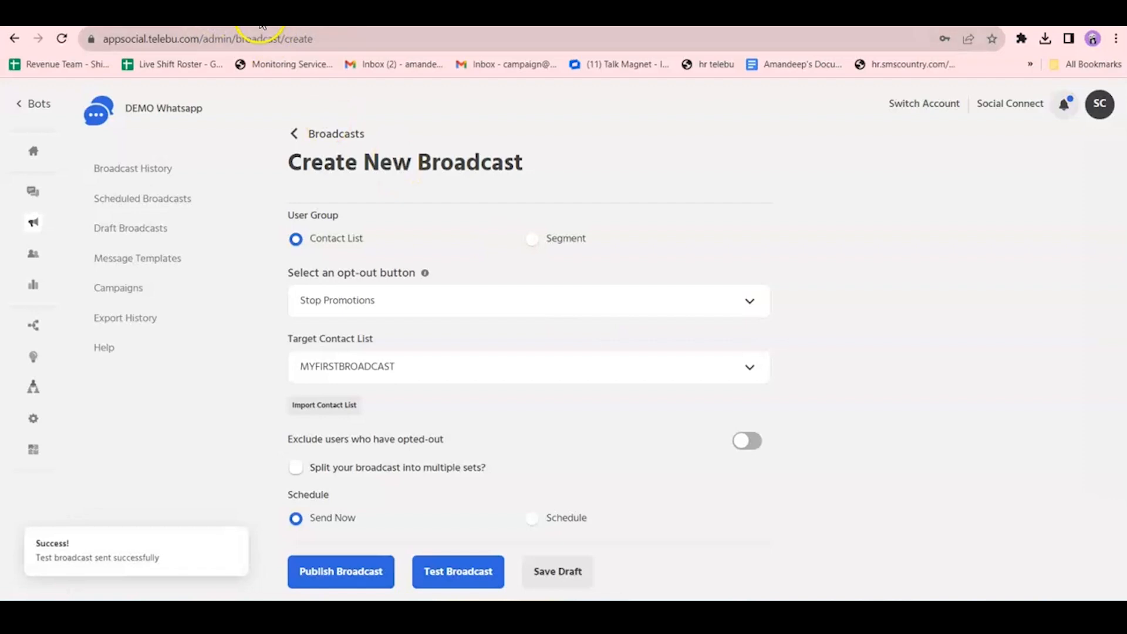
# Switch to WhatsApp Web and open the Telebu WhatsApp Ny chat to check the received test message.
pyautogui.click(259, 25)
pyautogui.write('whatsapp.com')
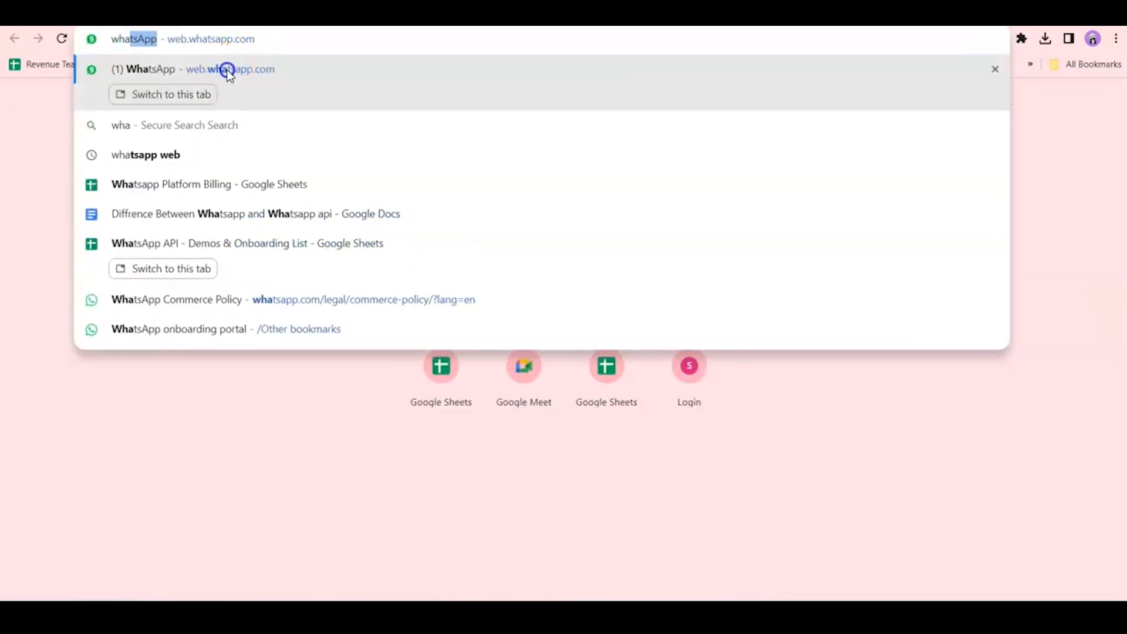
pyautogui.click(227, 69)
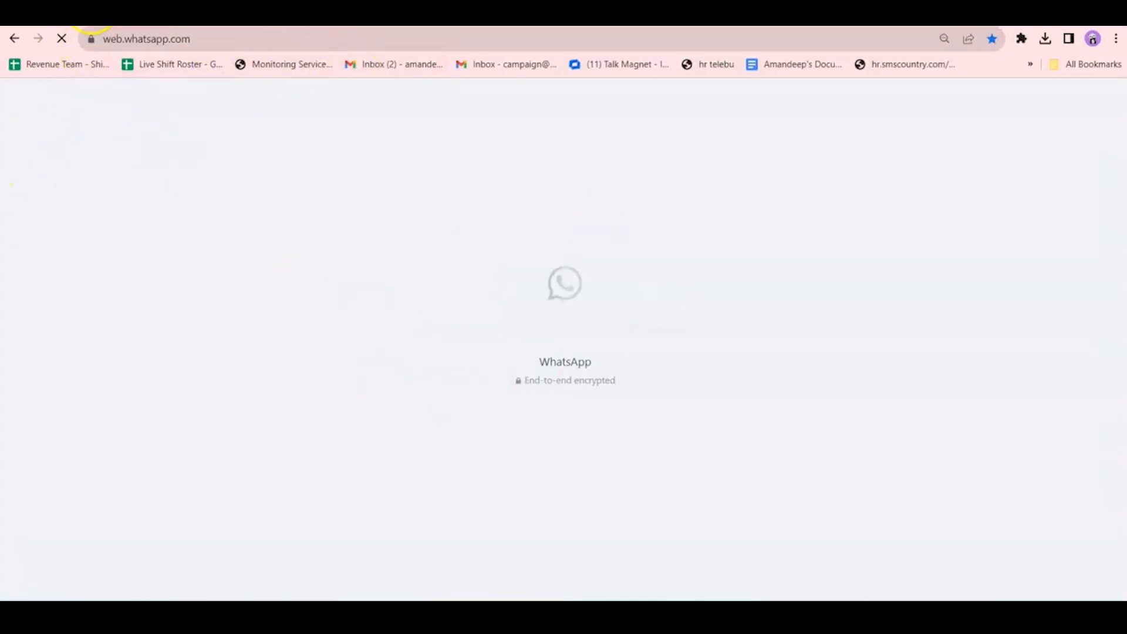
pyautogui.click(92, 25)
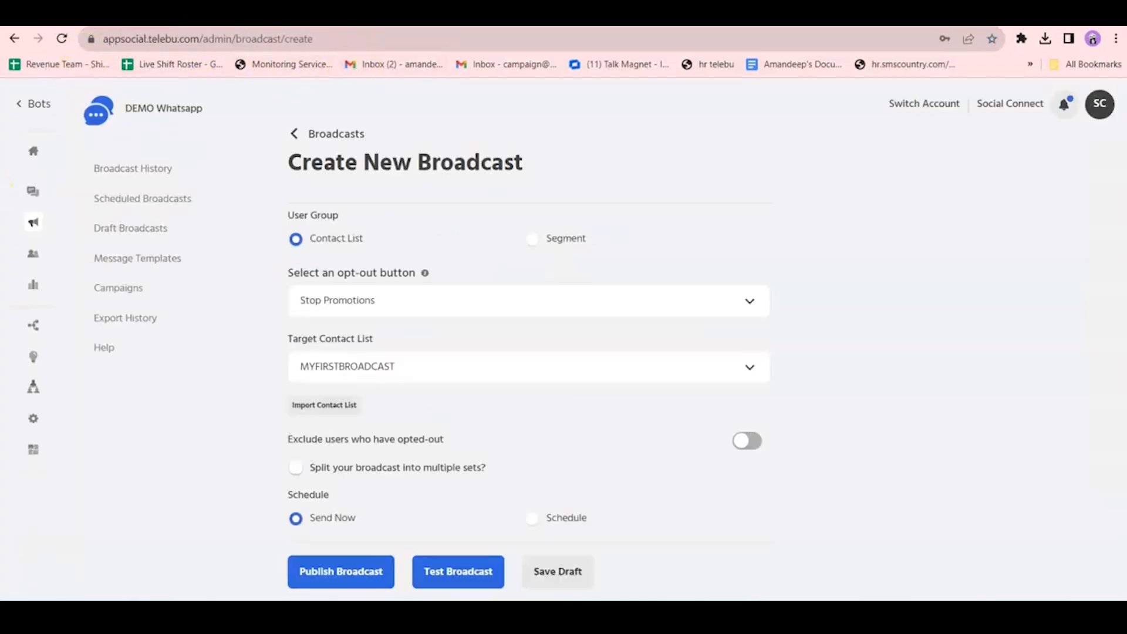
pyautogui.click(256, 25)
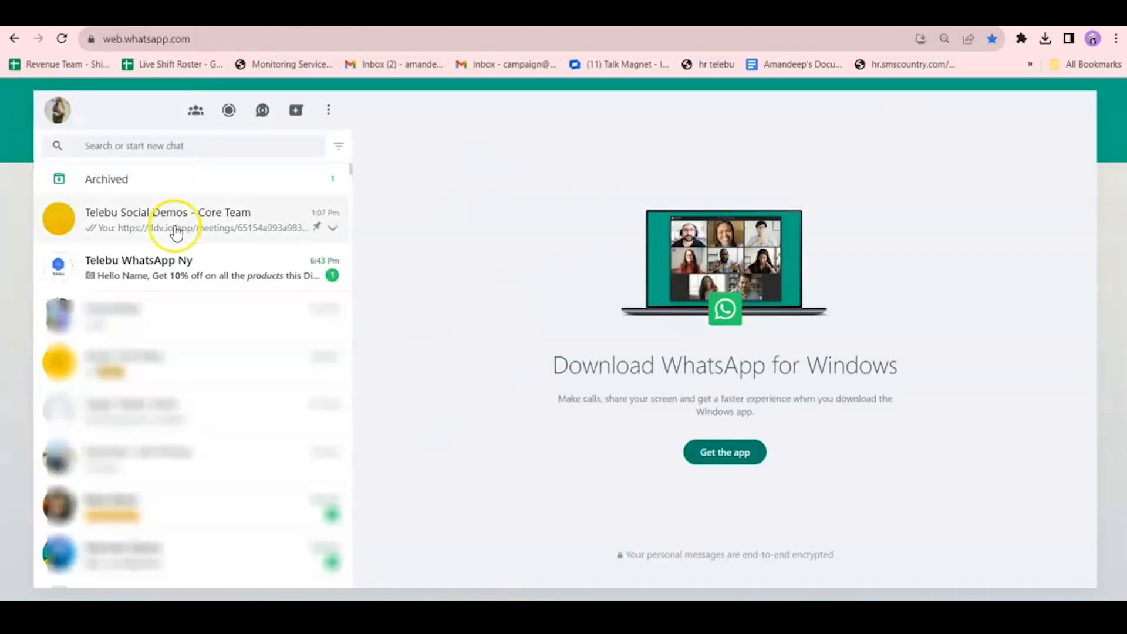
pyautogui.click(151, 281)
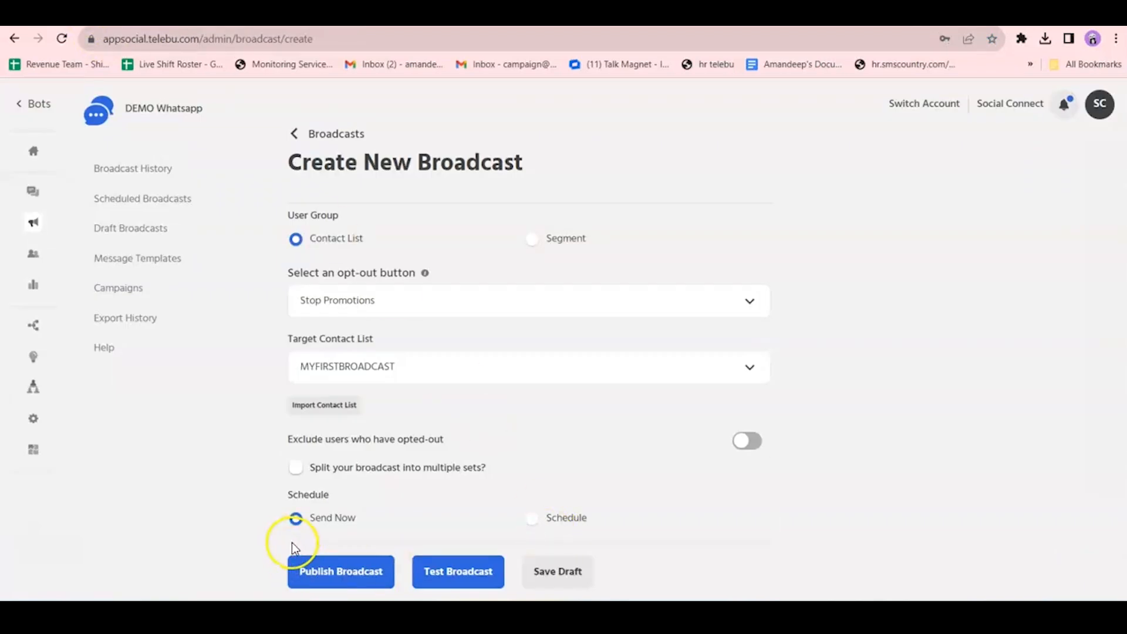
# Publish the broadcast from Telebu Social, checking the successfully uploaded contacts in the confirmation before sending it.
pyautogui.click(310, 576)
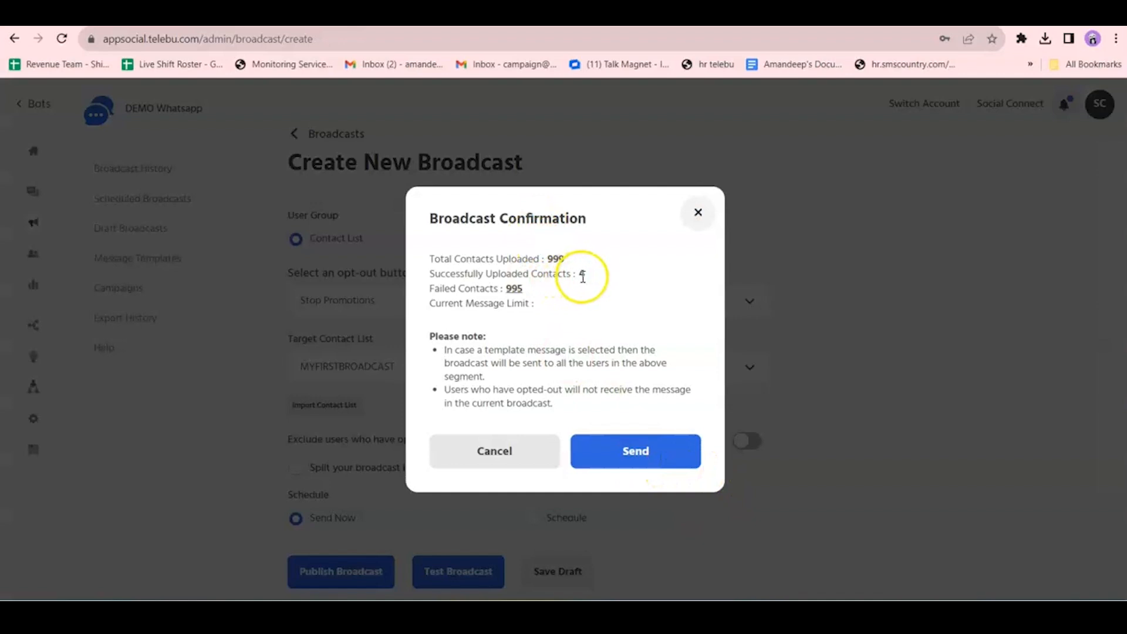
pyautogui.moveTo(577, 274); pyautogui.dragTo(605, 287)
pyautogui.click(583, 278)
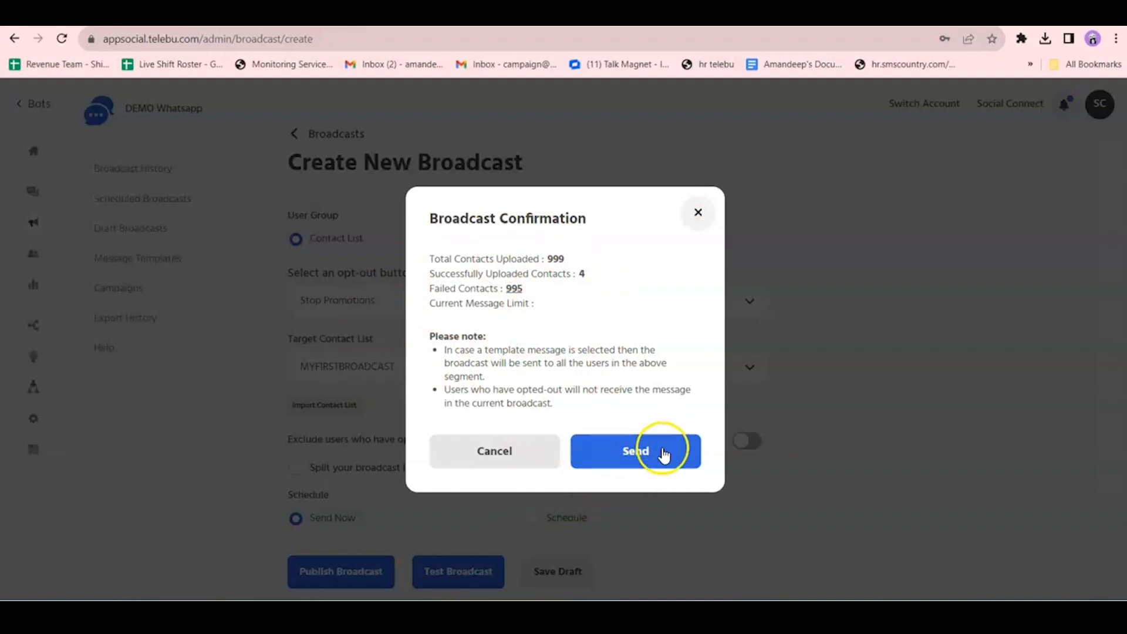
pyautogui.click(663, 453)
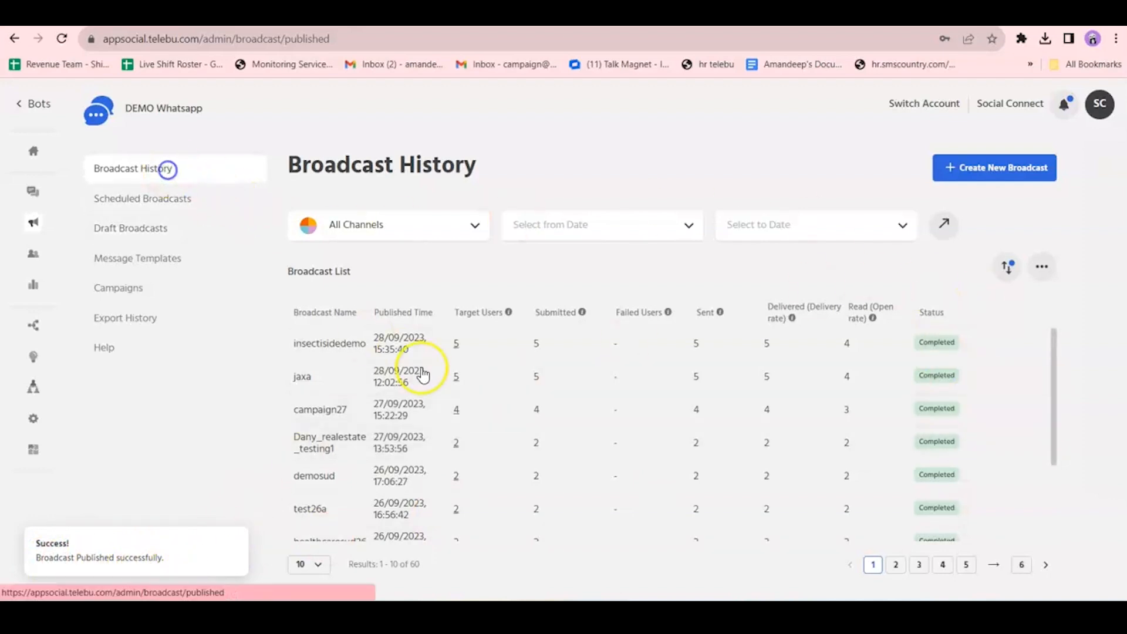
# Refresh the broadcast history and view the delivery statistics of my_first_broadcast.
pyautogui.click(58, 38)
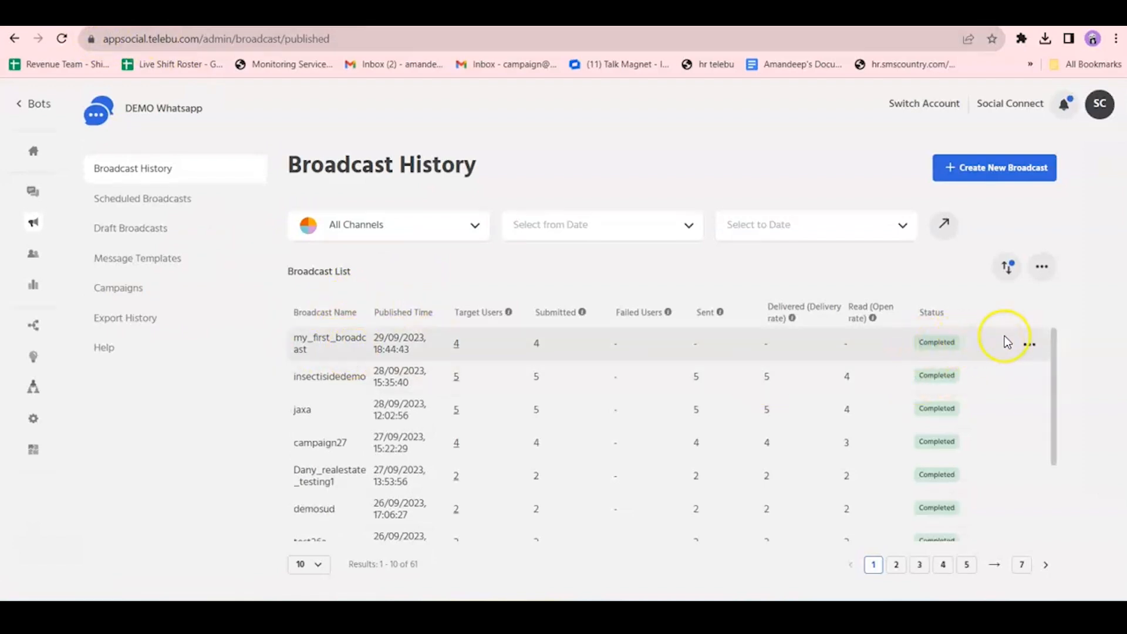
pyautogui.click(1029, 344)
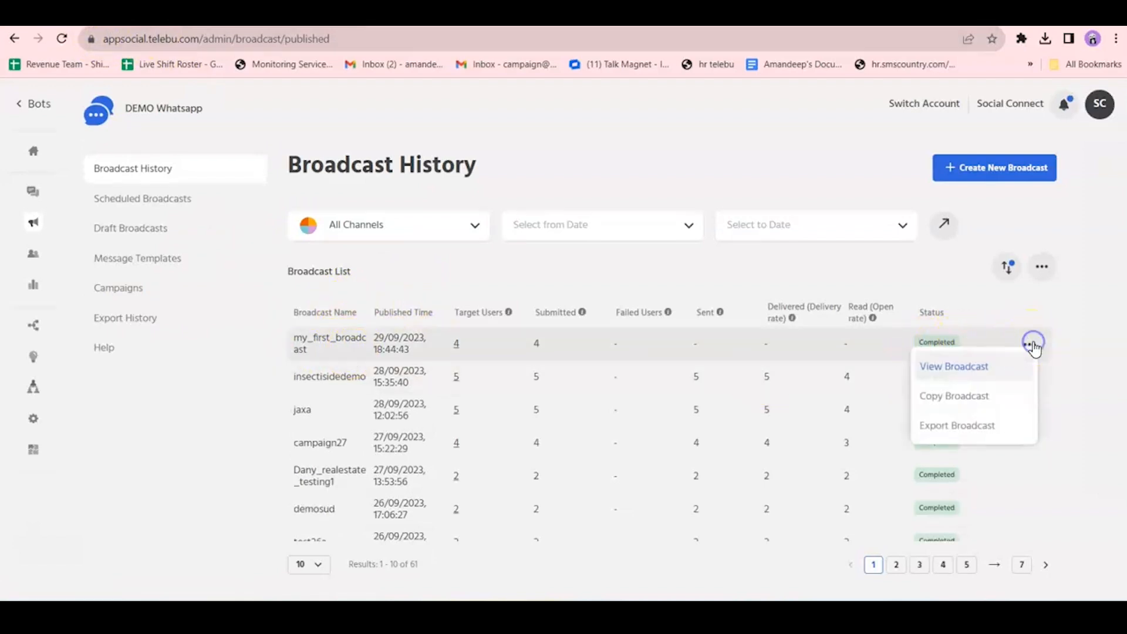
pyautogui.click(993, 374)
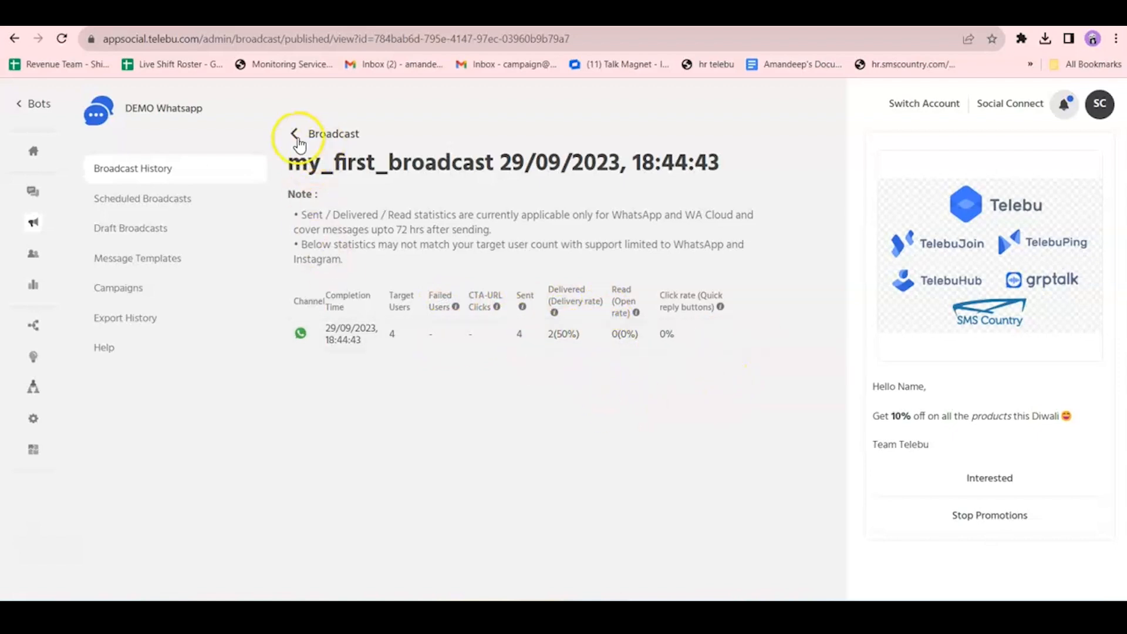
# Return to the broadcast history, refresh it, and open the details of my_first_broadcast again to check its updated statistics.
pyautogui.click(295, 133)
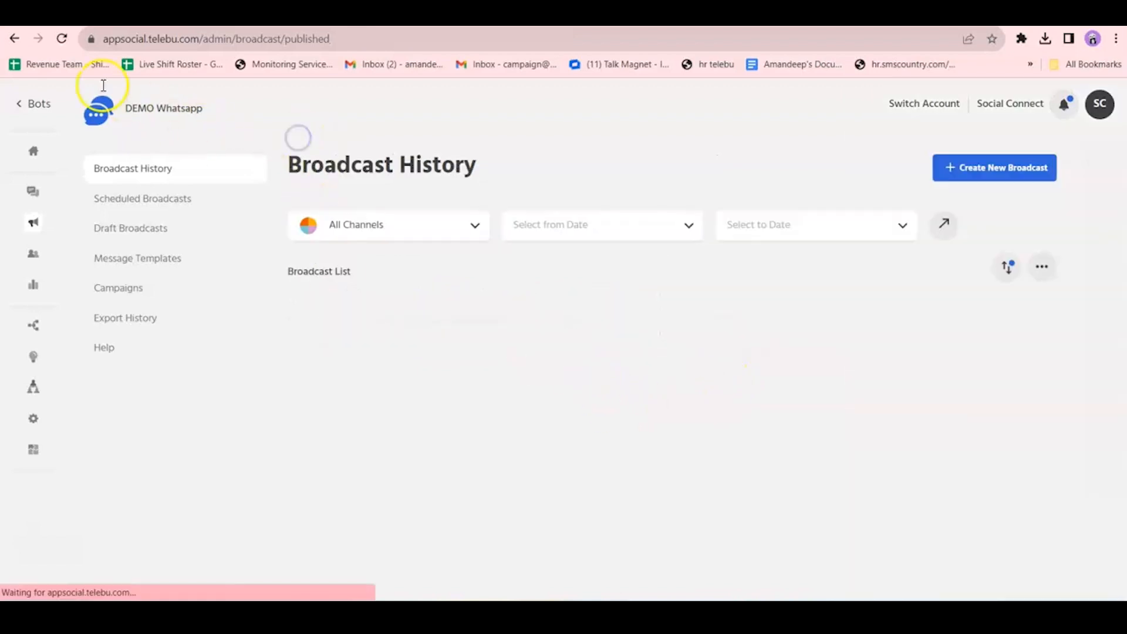
pyautogui.click(32, 104)
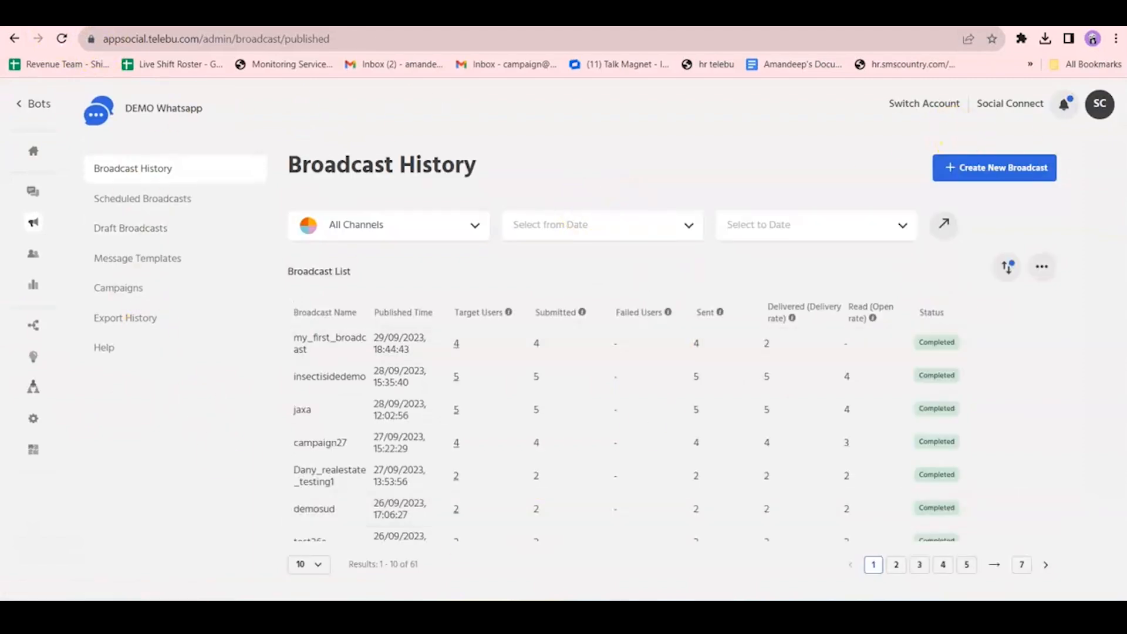
pyautogui.moveTo(946, 345)
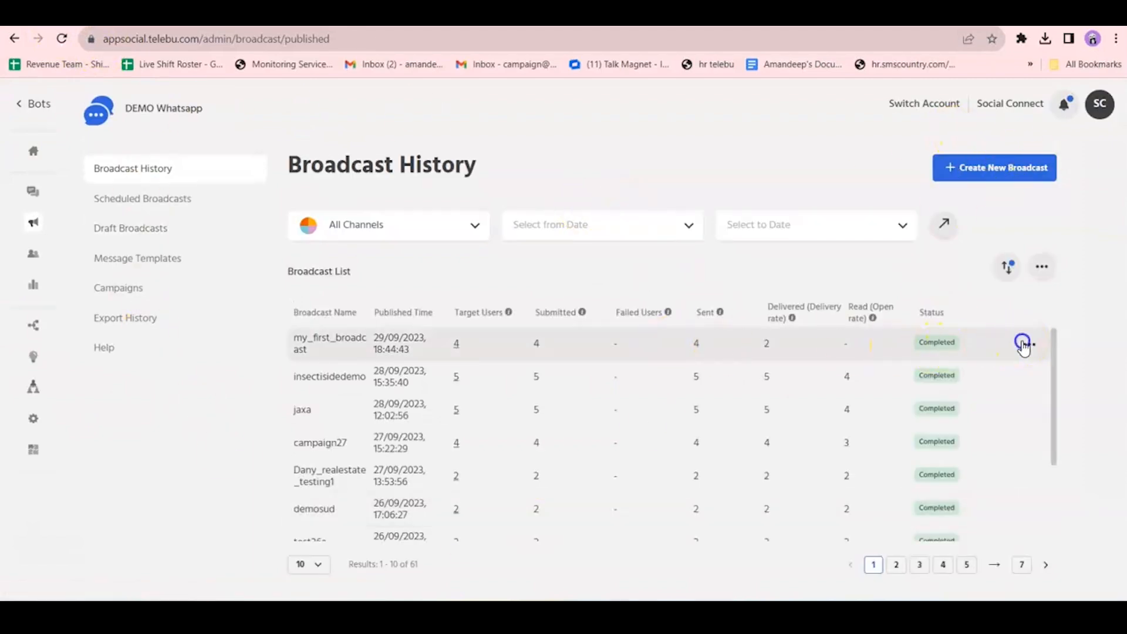
pyautogui.click(1023, 345)
pyautogui.click(946, 368)
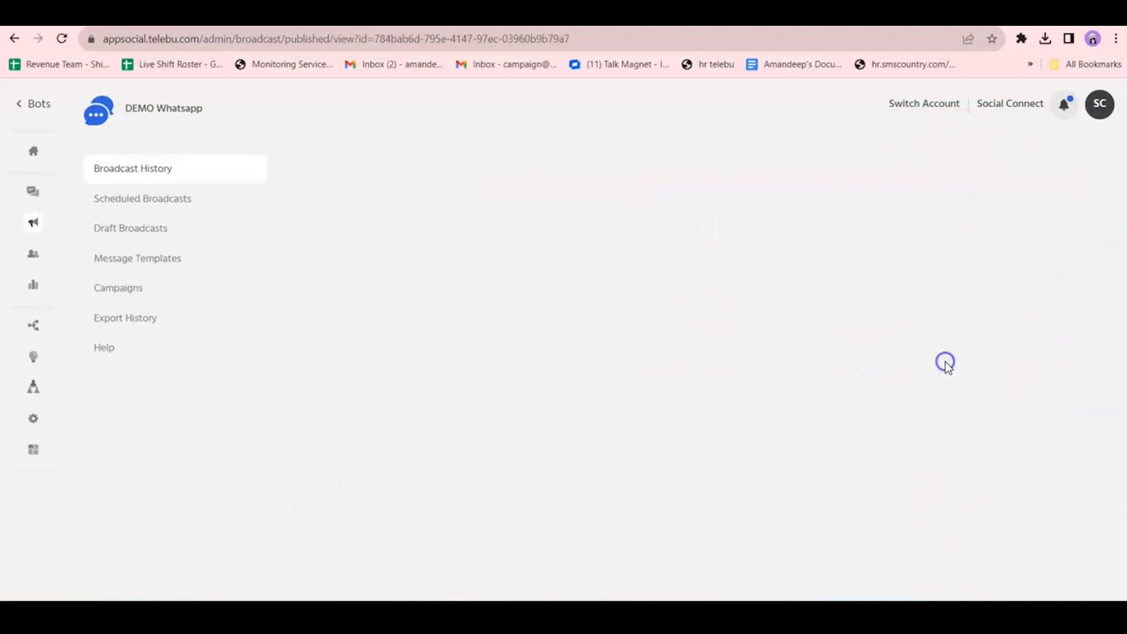